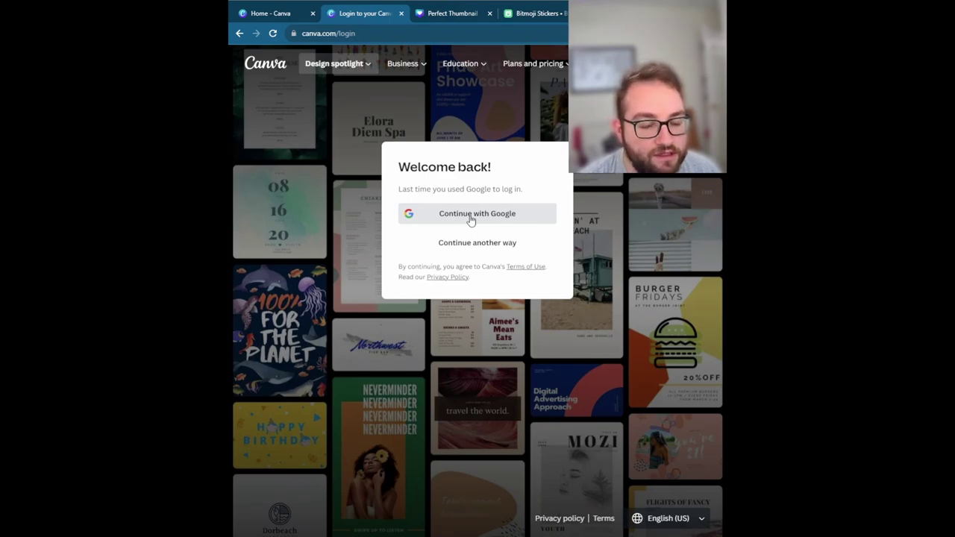
Sign in with the saved Google account and show the Social media design types.
click(471, 215)
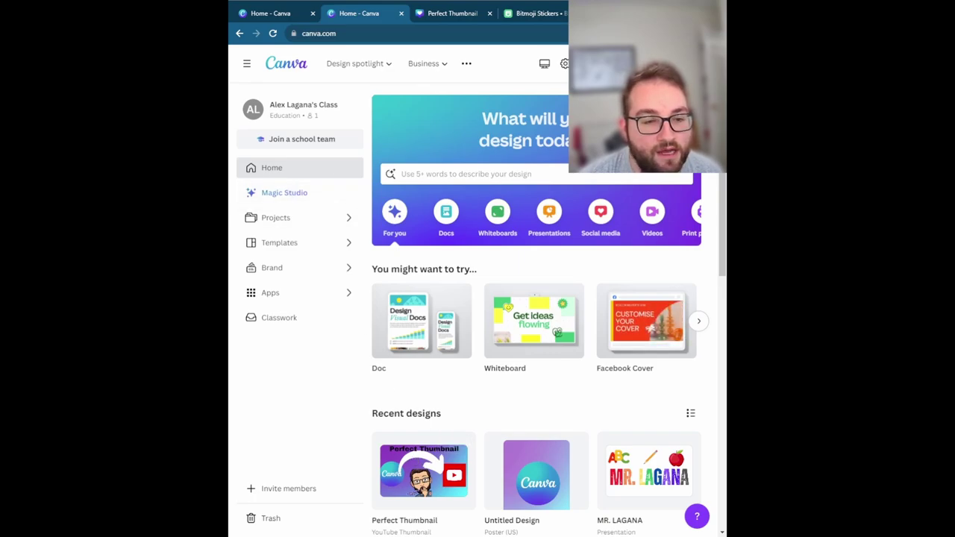
click(601, 214)
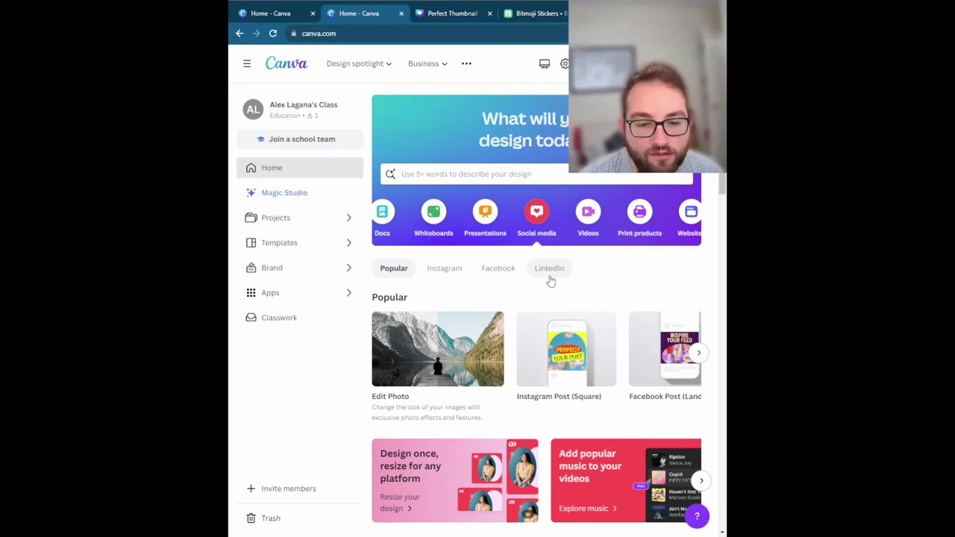
scroll(587, 274, down, 2)
scroll(566, 261, up, 2)
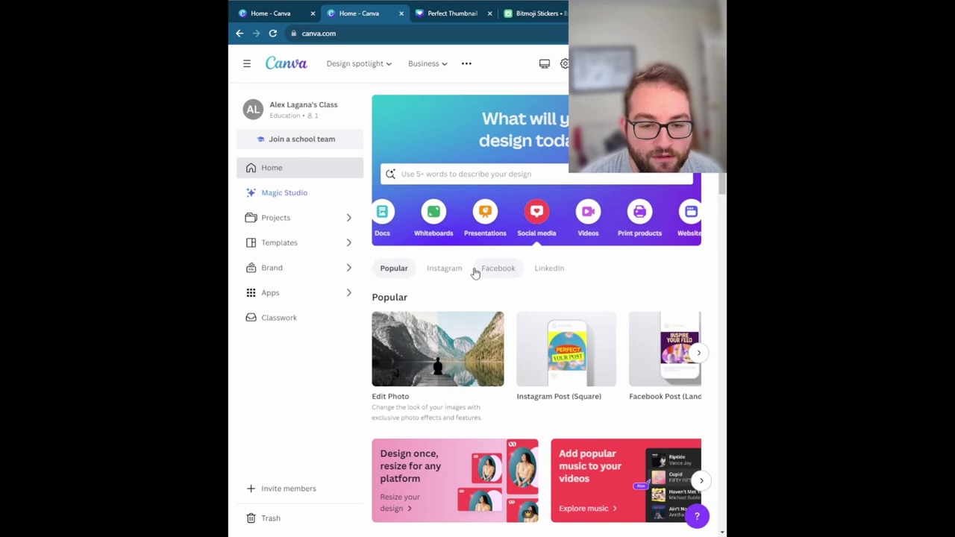
scroll(537, 284, down, 1)
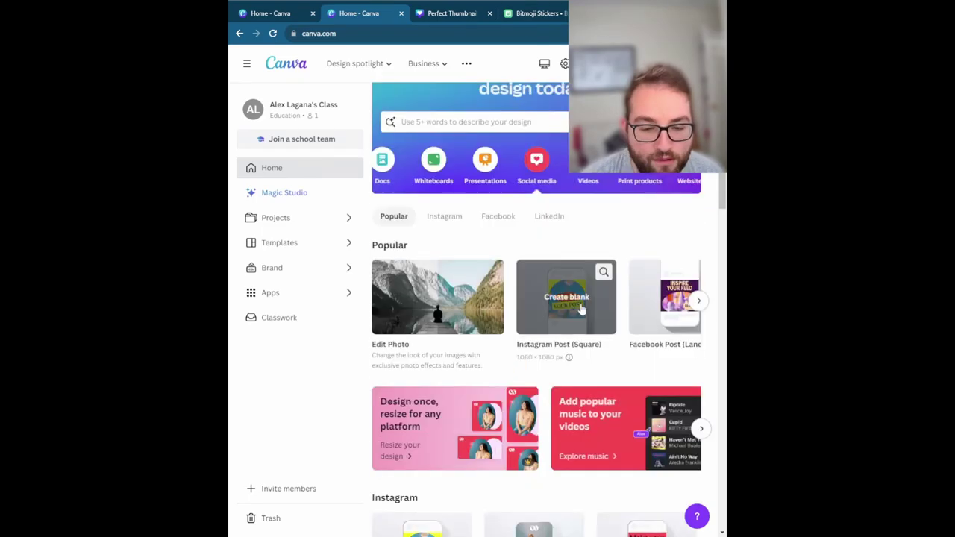
Advance the Popular carousel until YouTube Thumbnail (1280 × 720 px) appears.
click(696, 301)
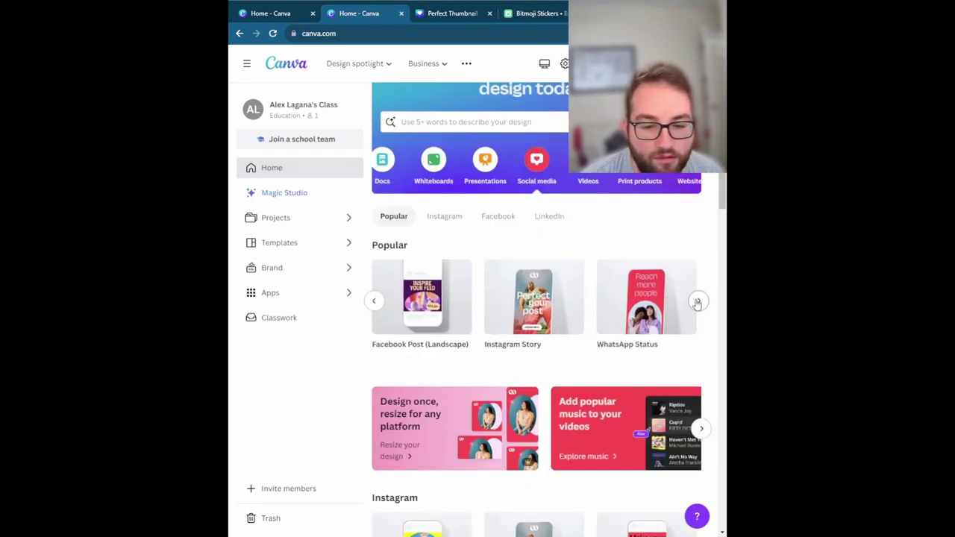
click(697, 301)
click(697, 299)
click(698, 297)
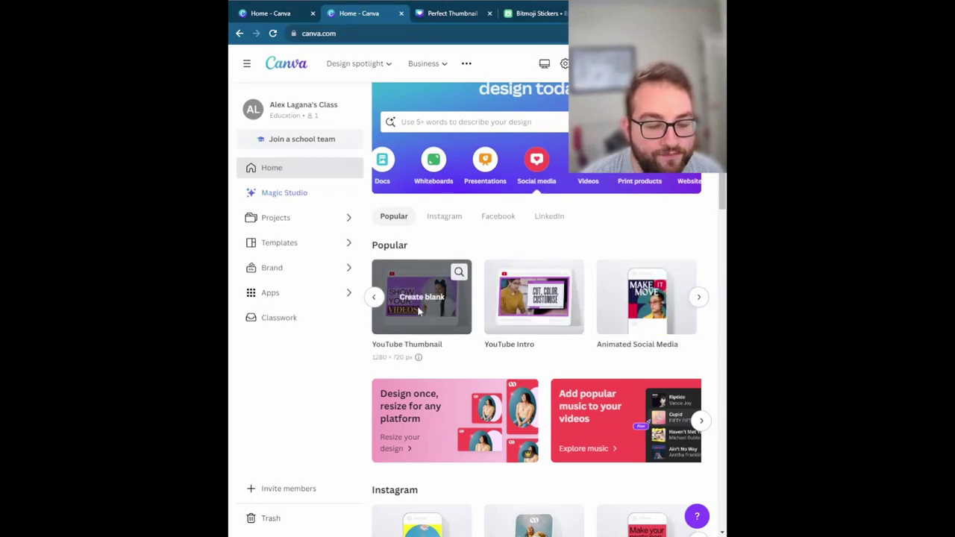
Create a blank YouTube Thumbnail, hide Templates, and browse recently used elements in Elements.
click(419, 311)
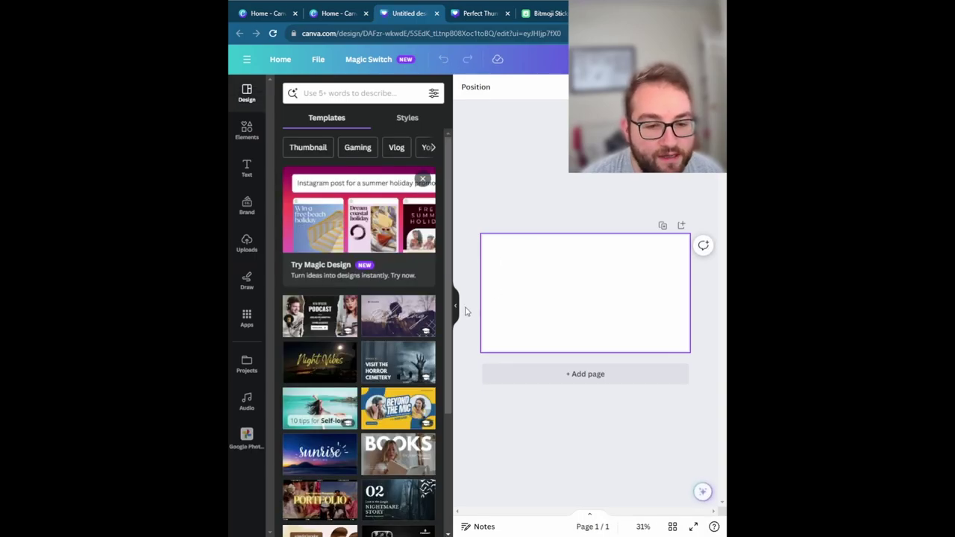
click(456, 309)
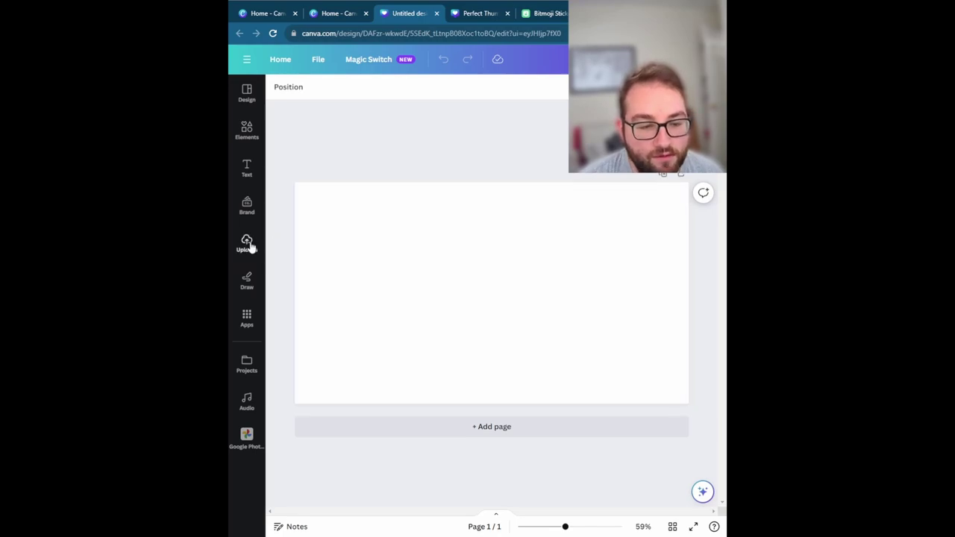
click(246, 132)
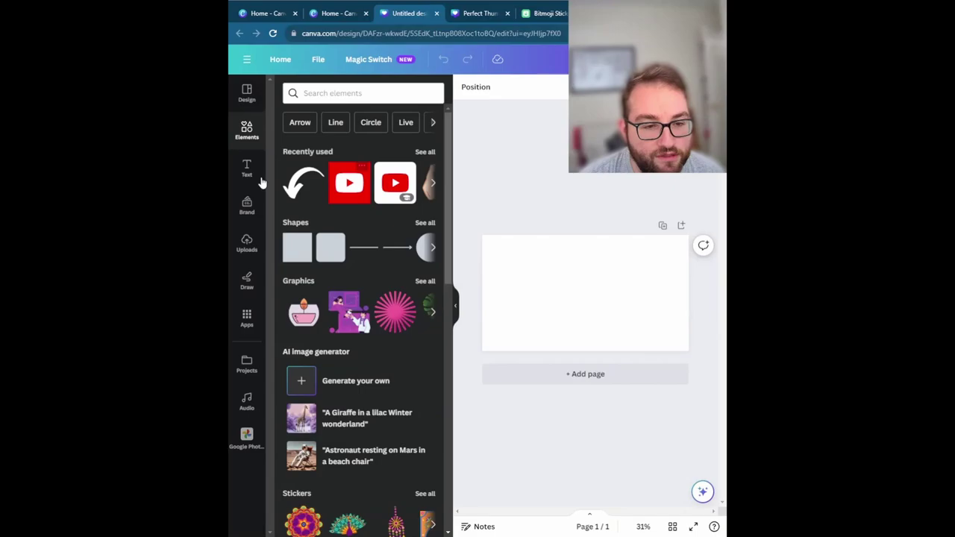
click(433, 184)
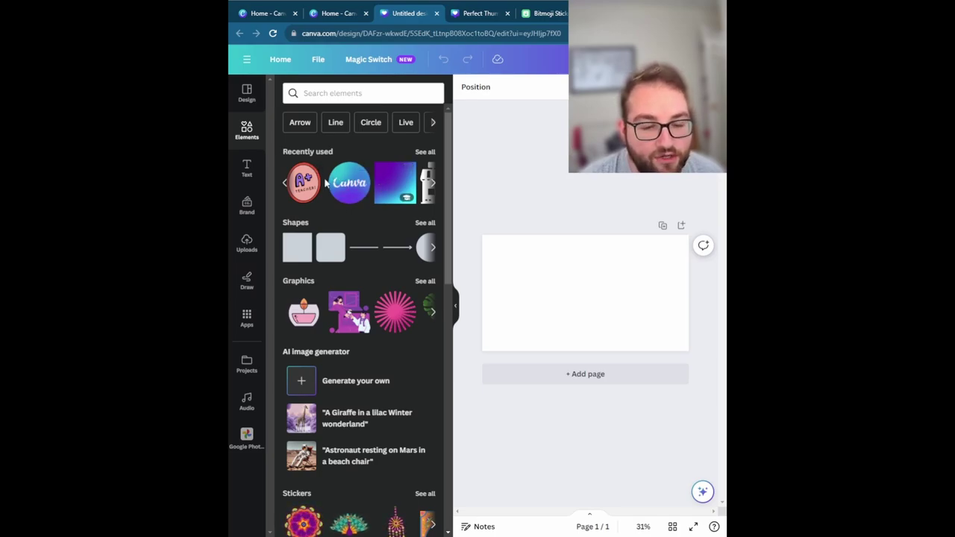
Add the purple gradient, search elements for 'canva', and bring up the gradient's options.
click(386, 184)
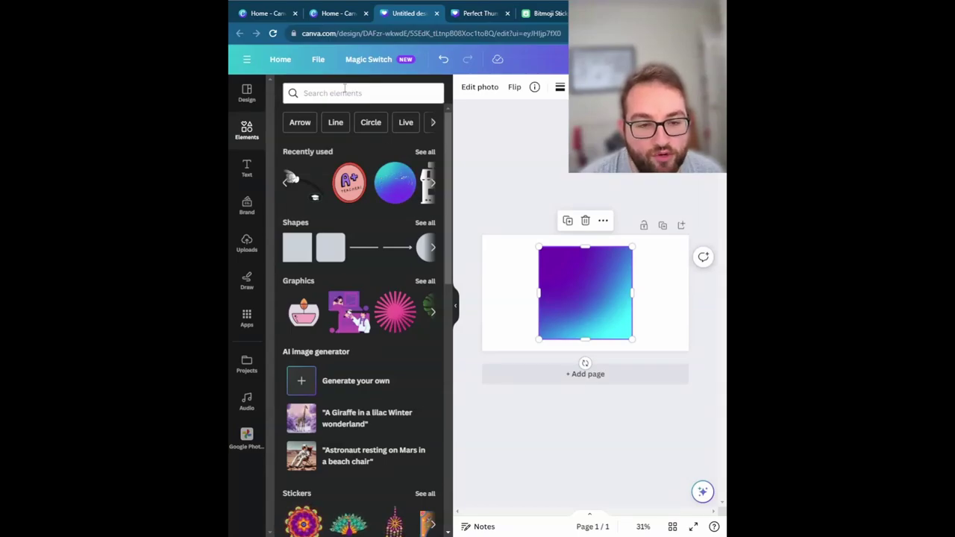
click(335, 92)
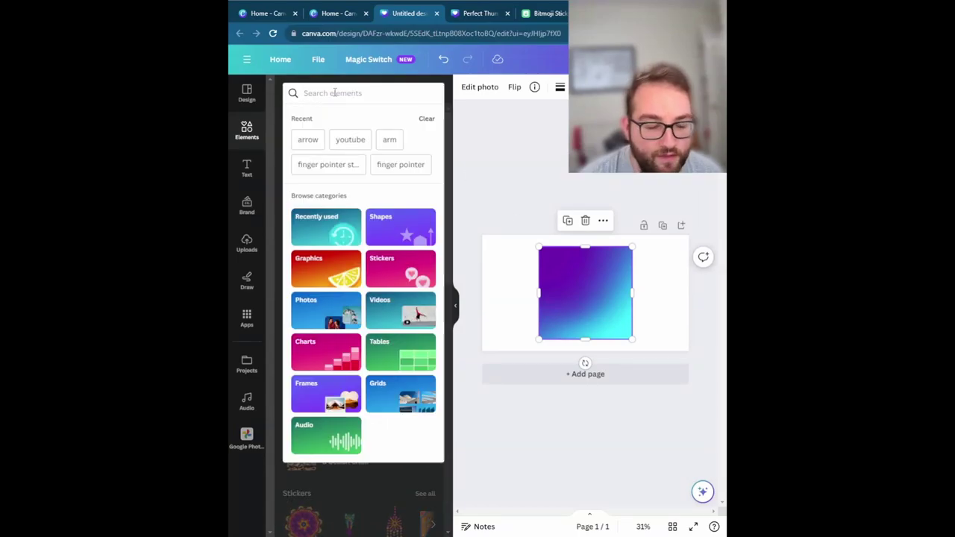
text(cam)
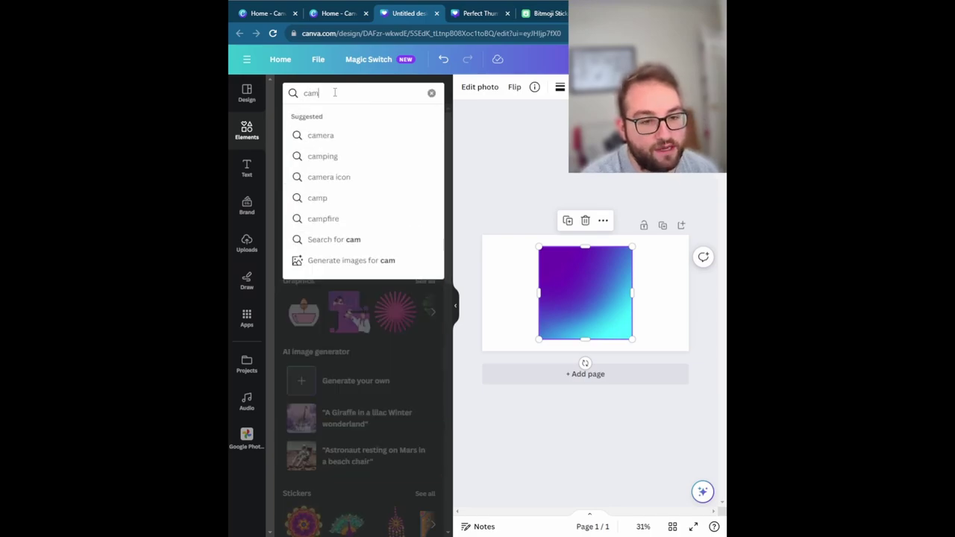
key(BackSpace)
text(nva)
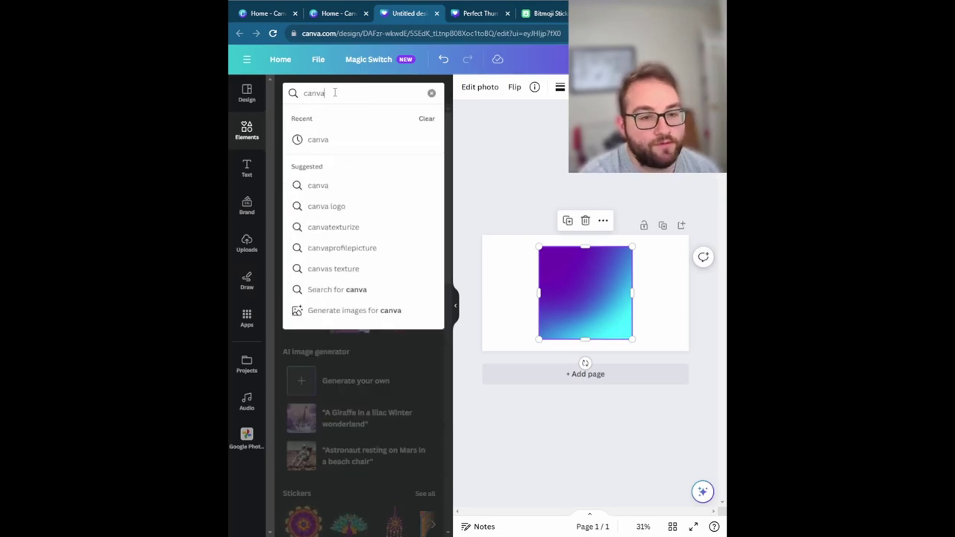
key(Return)
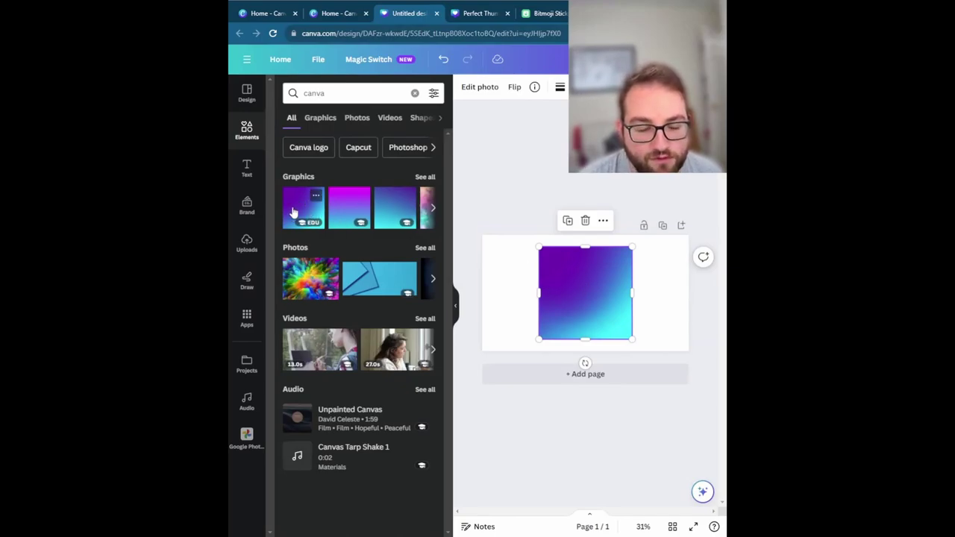
right_click(557, 286)
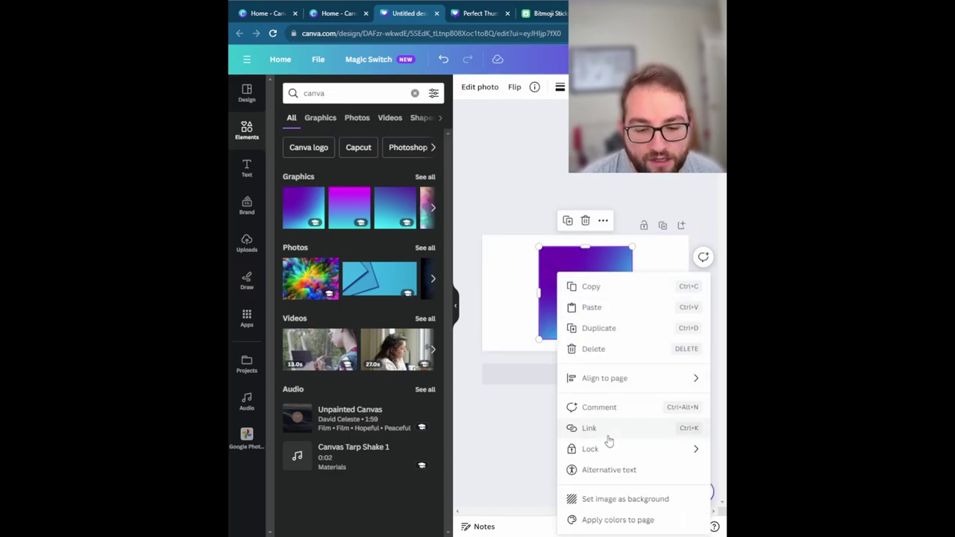
click(620, 501)
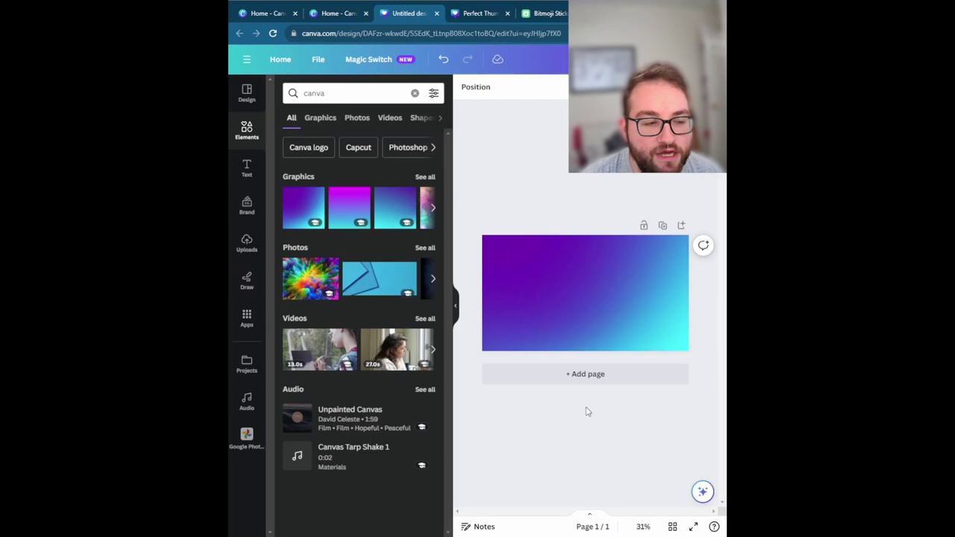
click(542, 304)
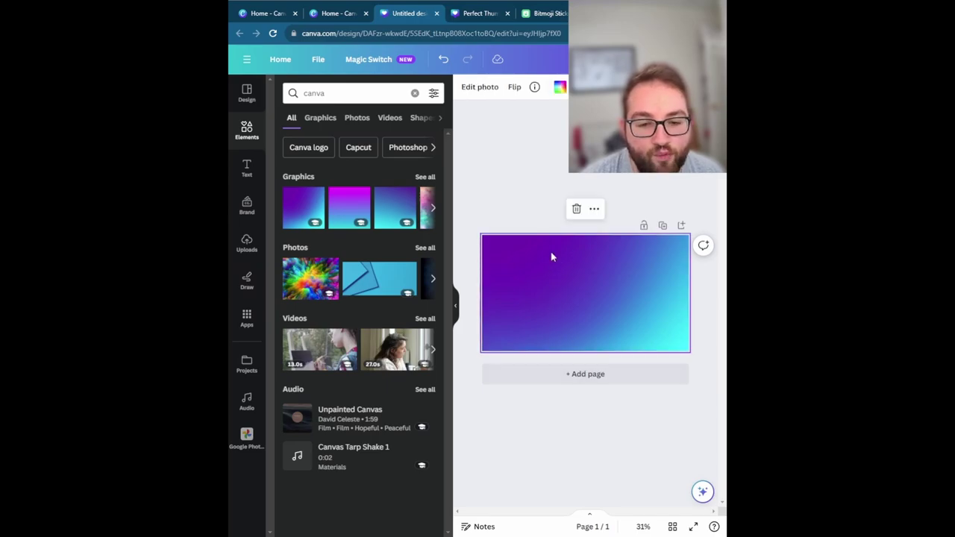
click(493, 92)
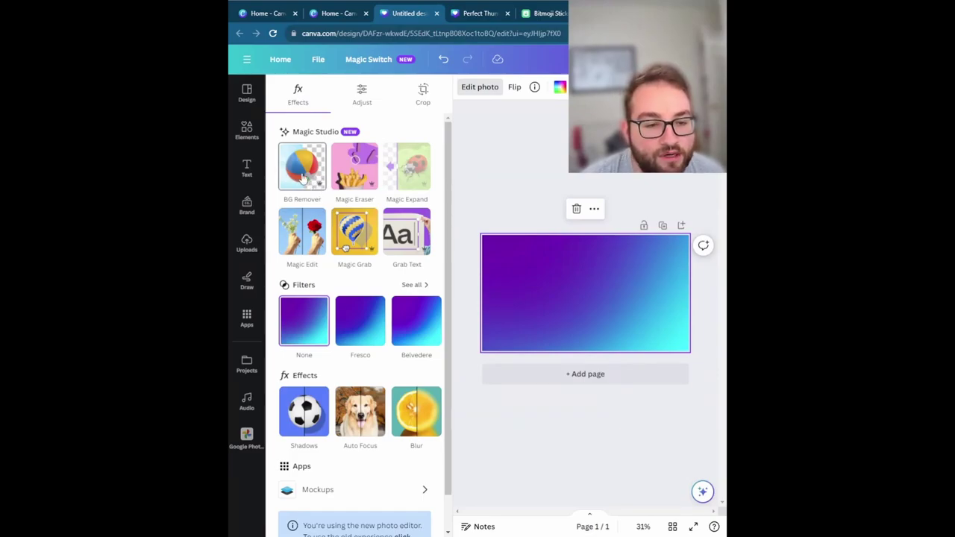
click(480, 86)
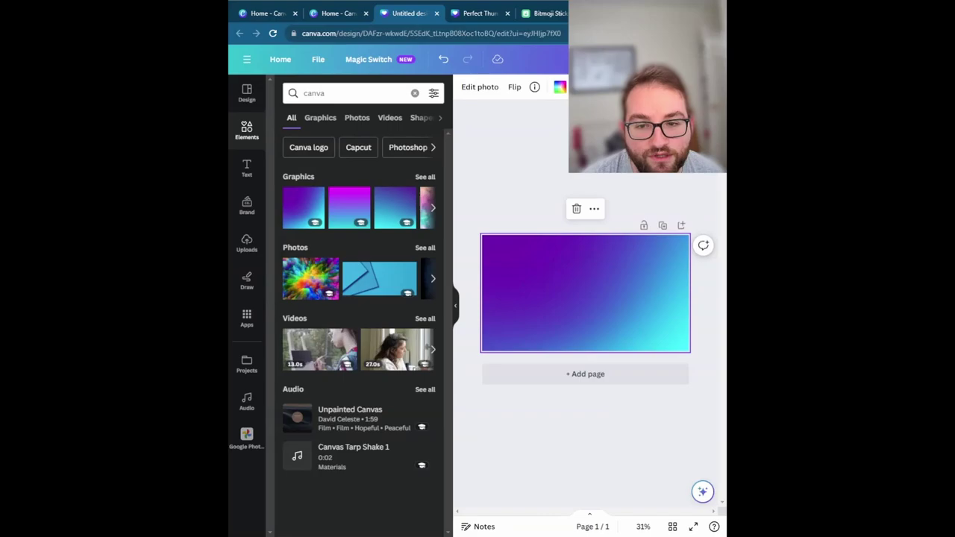
Set the gradient background's transparency to 70.
click(631, 97)
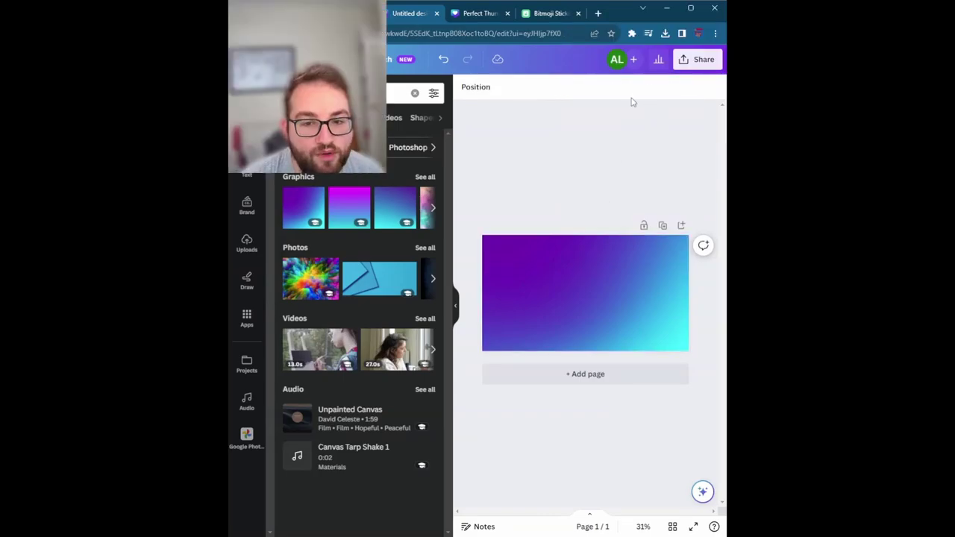
click(573, 243)
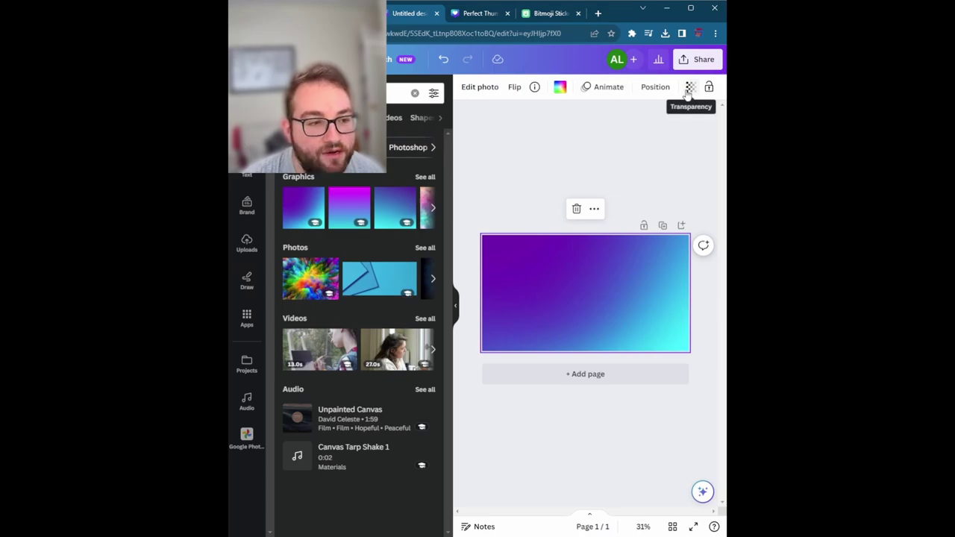
click(687, 88)
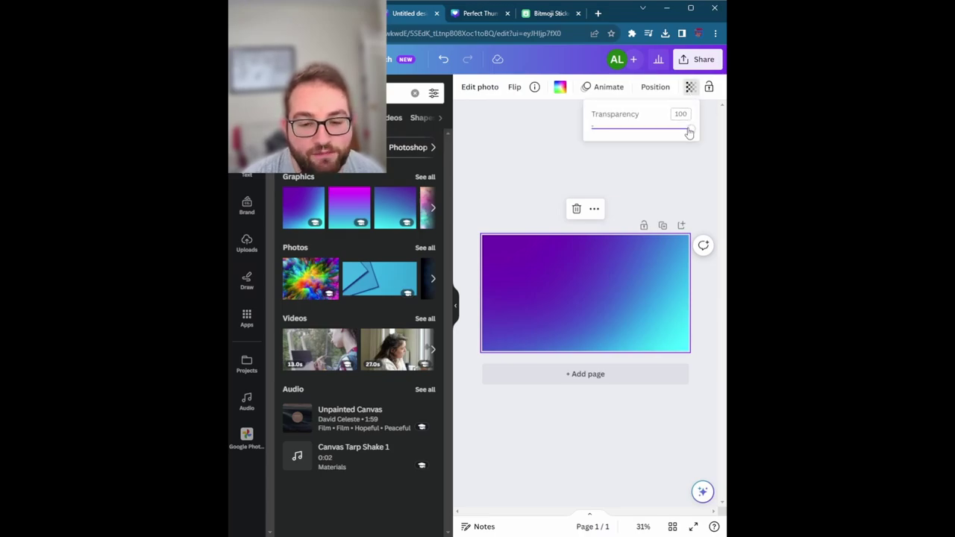
drag(690, 132, 589, 134)
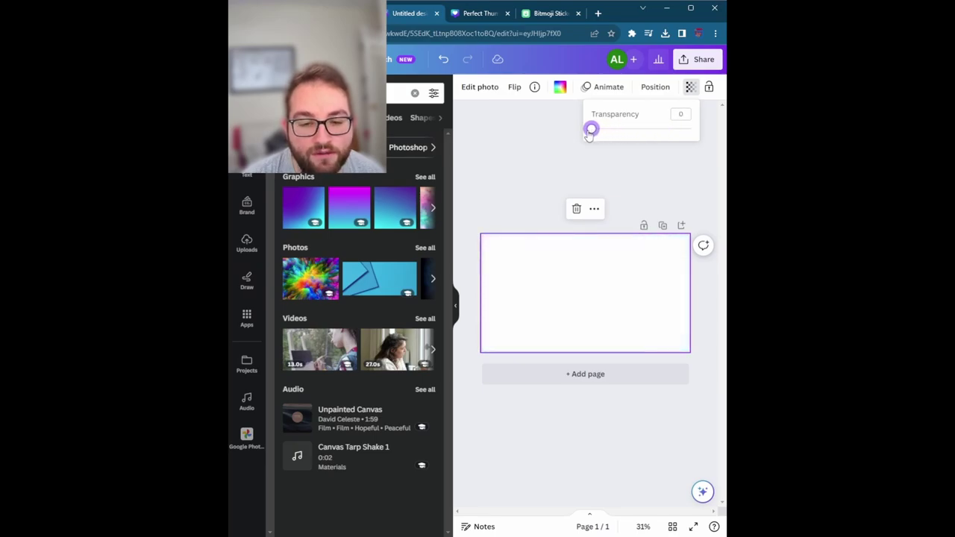
drag(589, 133, 660, 129)
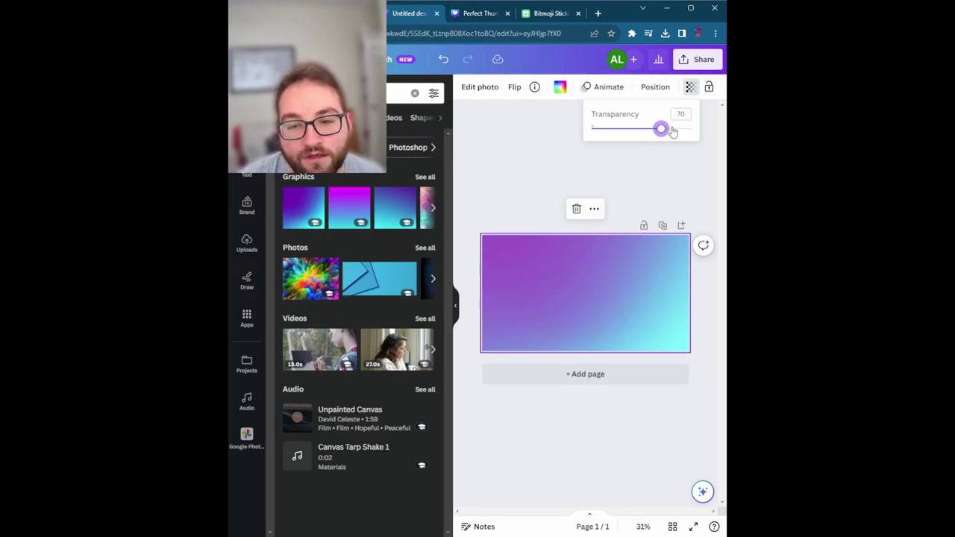
mouse_move(672, 131)
mouse_down()
mouse_move(691, 129)
mouse_move(661, 130)
mouse_up()
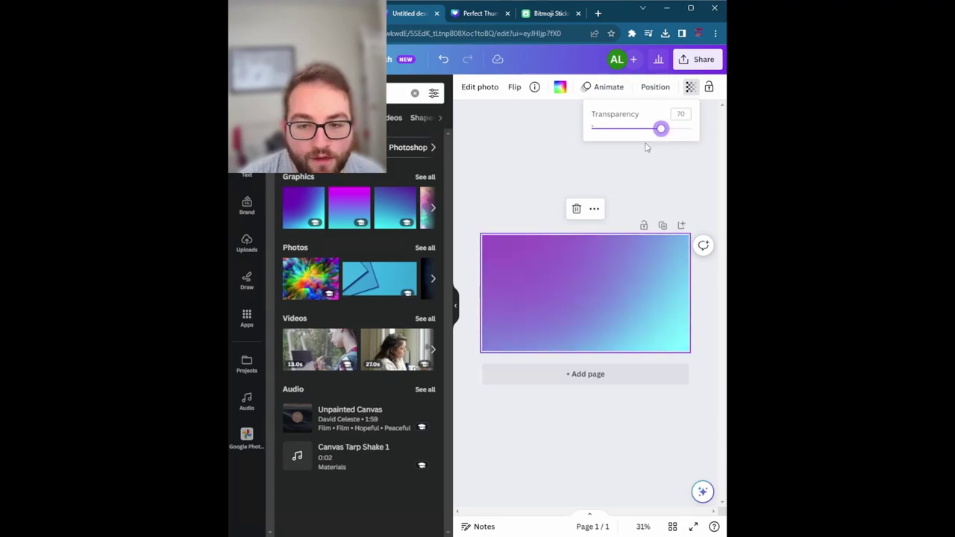
click(592, 176)
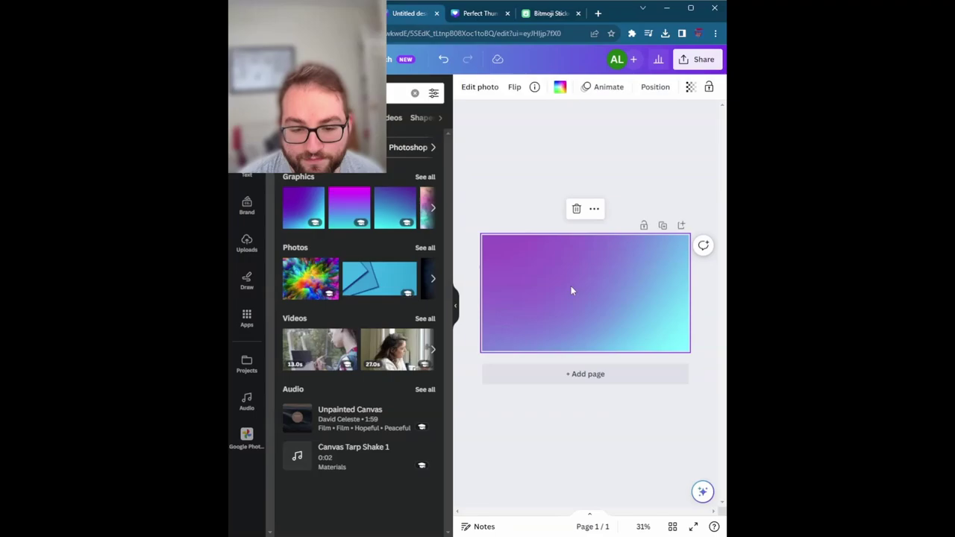
Zoom the page view to 50%, then 25%, leaving the gradient's transparency unchanged.
click(643, 526)
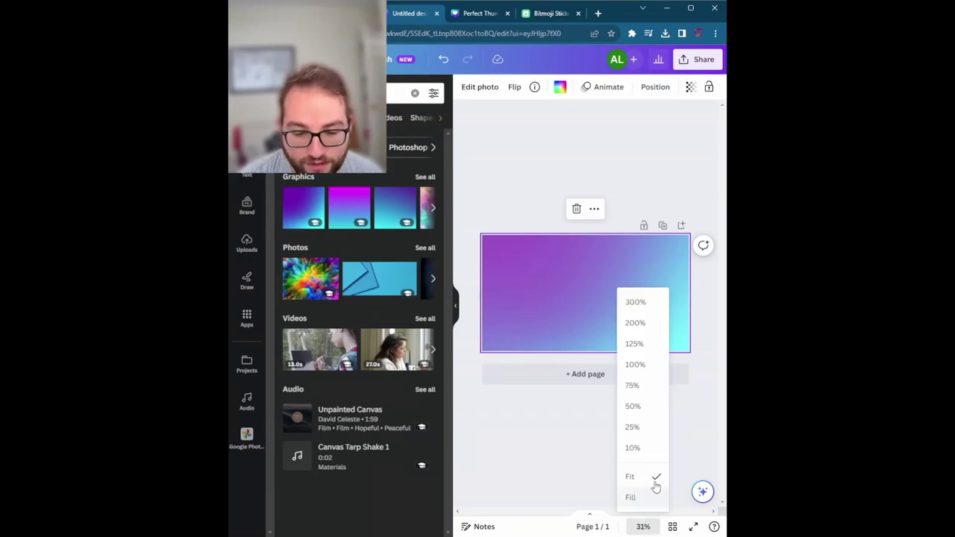
click(632, 407)
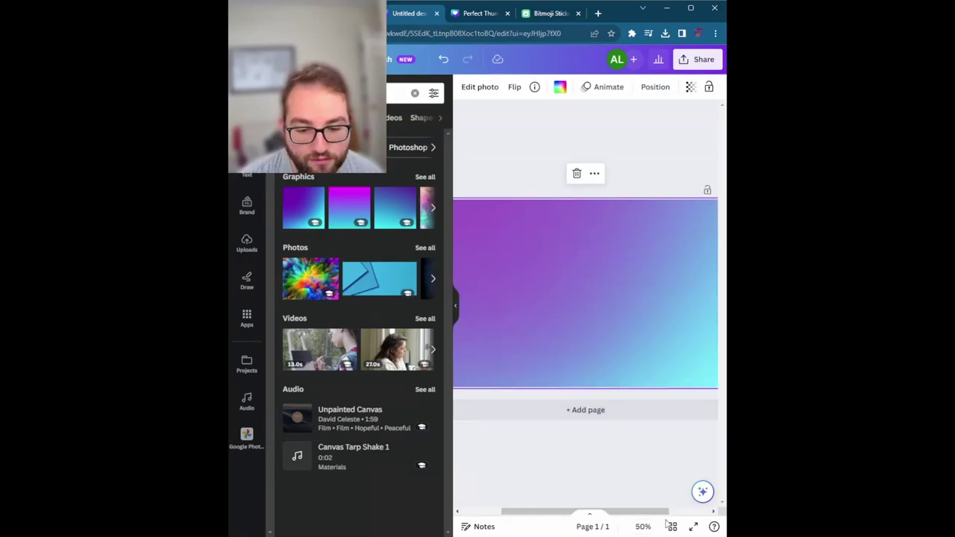
key(ctrl+minus)
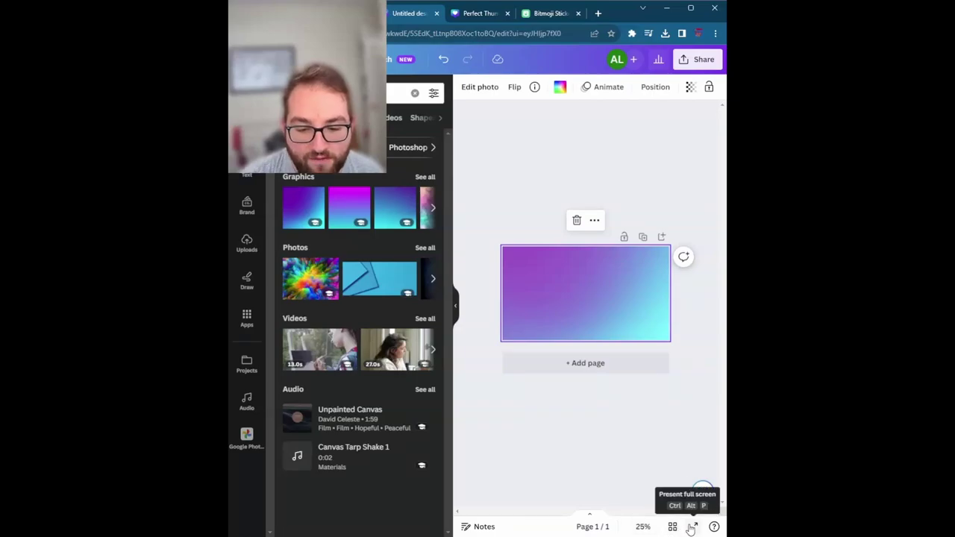
click(690, 87)
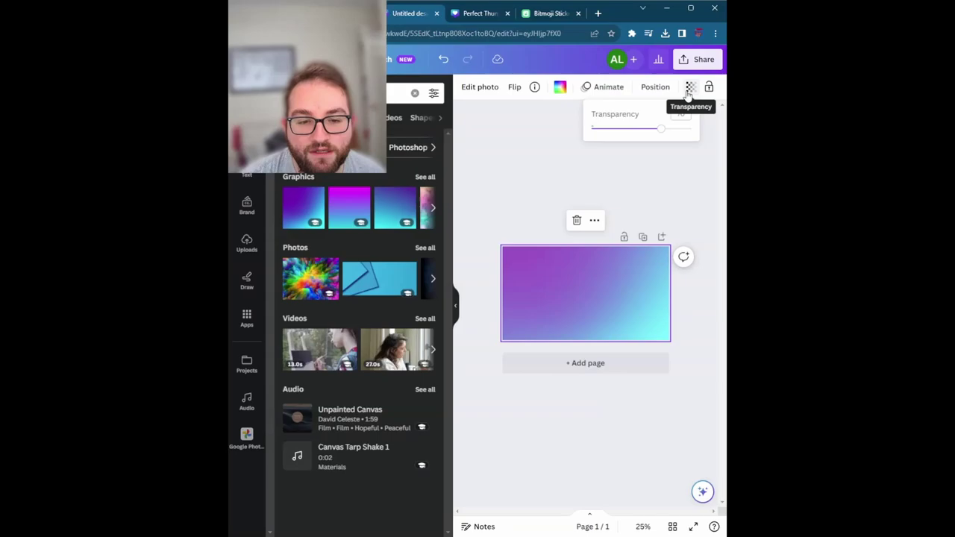
click(688, 88)
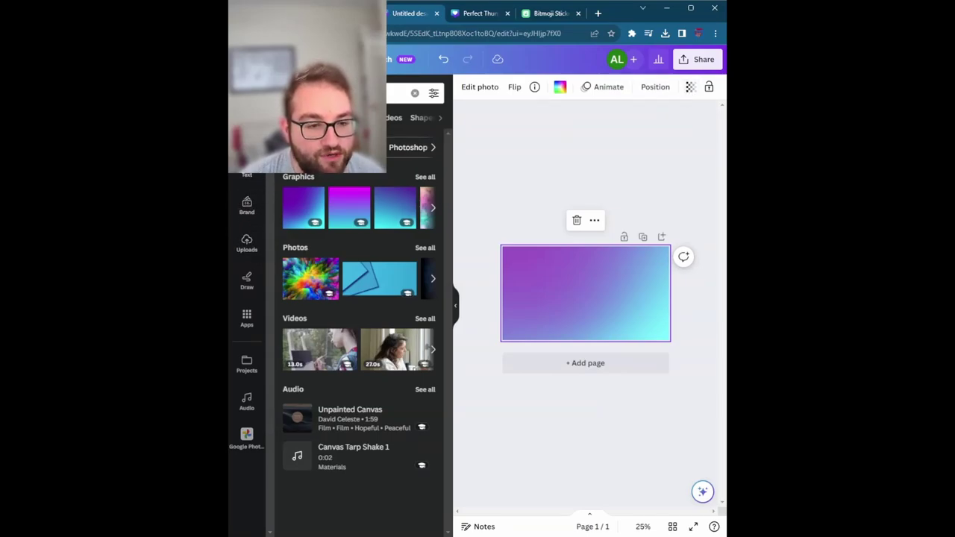
Clear the Elements search and scroll the Recently used row.
click(414, 93)
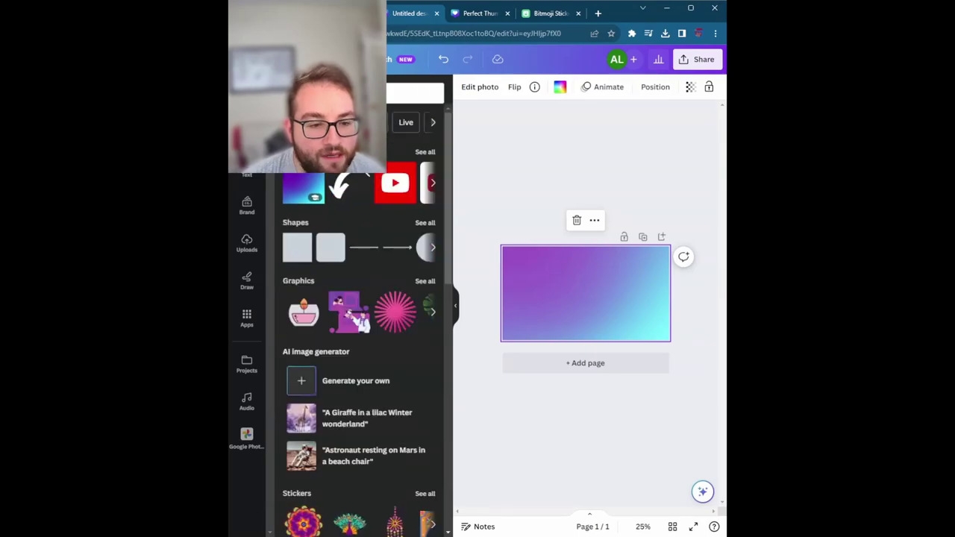
click(432, 183)
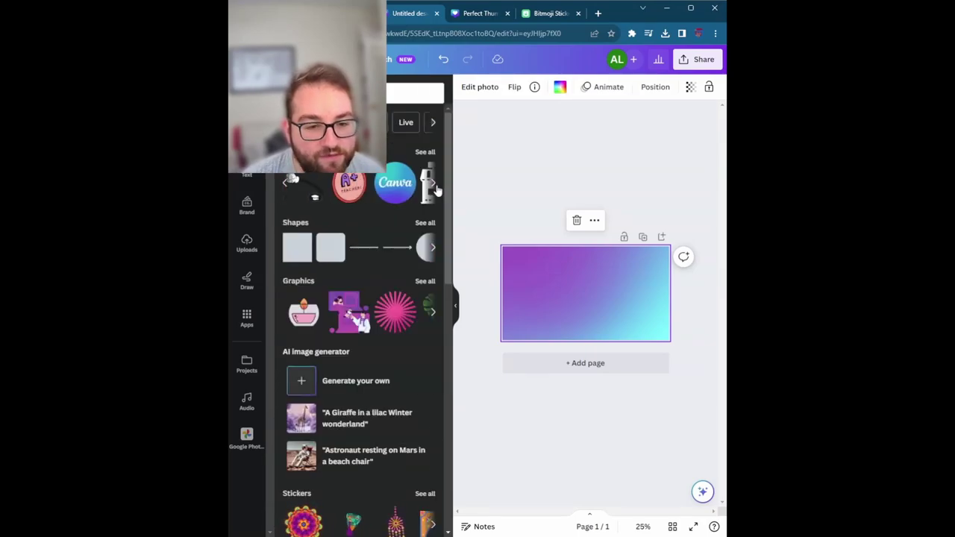
click(432, 183)
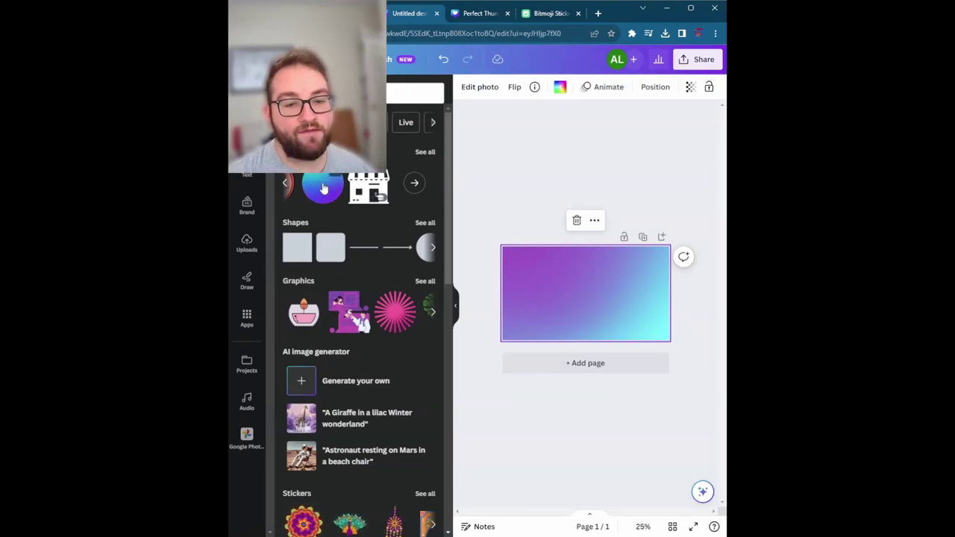
Add the Canva logo circle, shrink it, and centre it vertically at the left.
drag(322, 186, 514, 276)
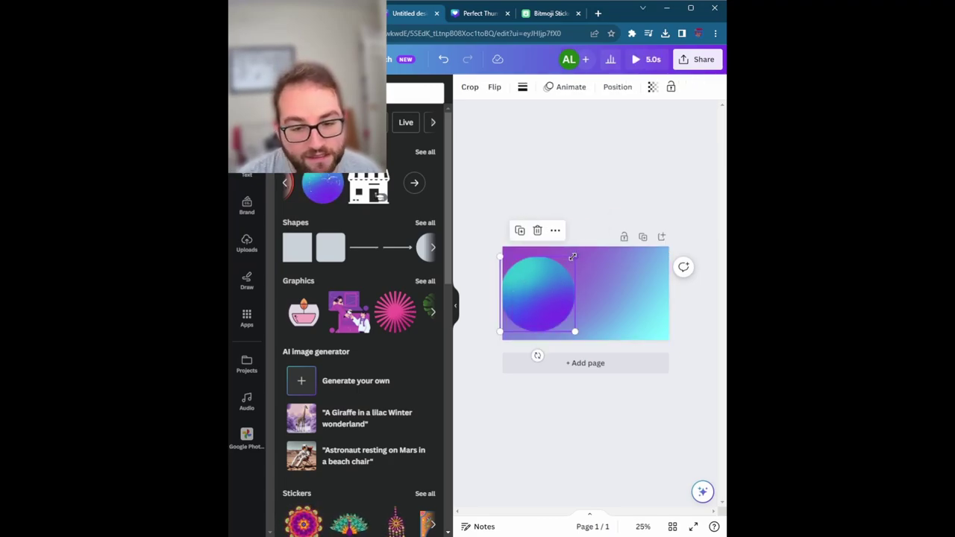
drag(575, 257, 546, 292)
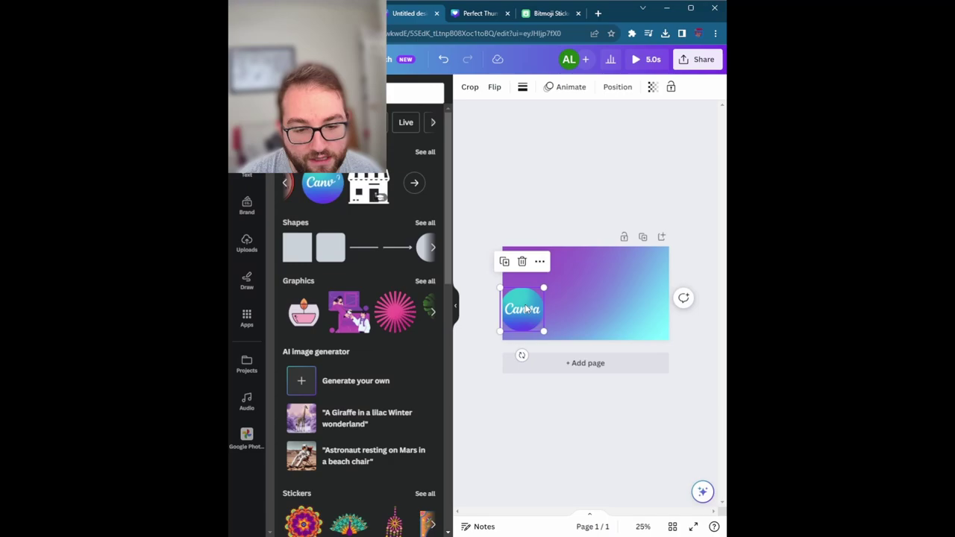
mouse_move(525, 308)
mouse_down()
mouse_move(524, 298)
mouse_move(535, 301)
mouse_up()
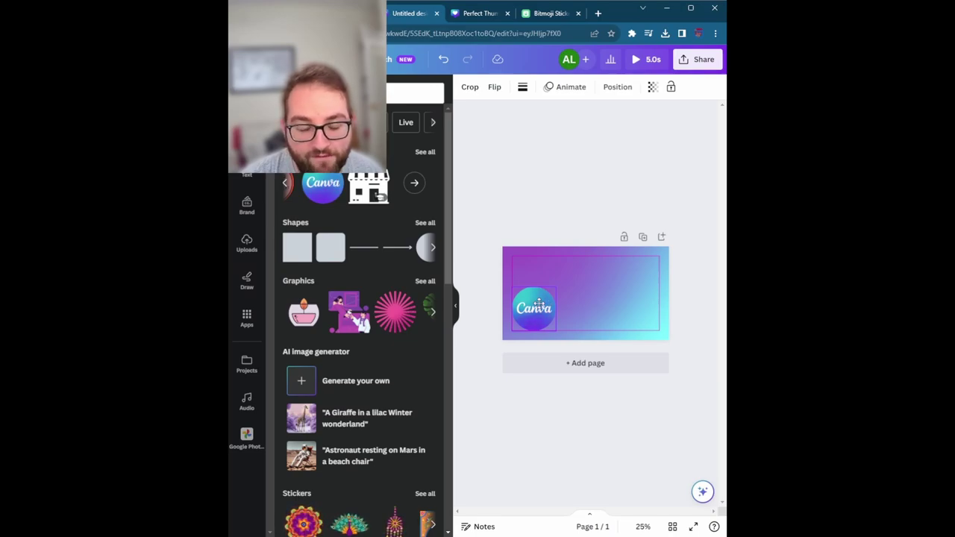
drag(539, 304, 525, 294)
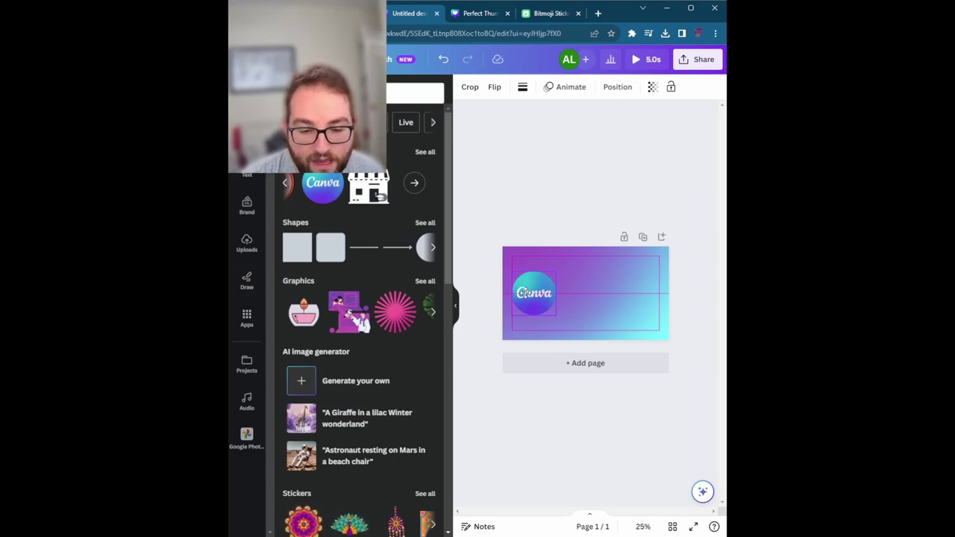
mouse_move(524, 292)
mouse_down()
mouse_move(545, 293)
mouse_move(525, 293)
mouse_up()
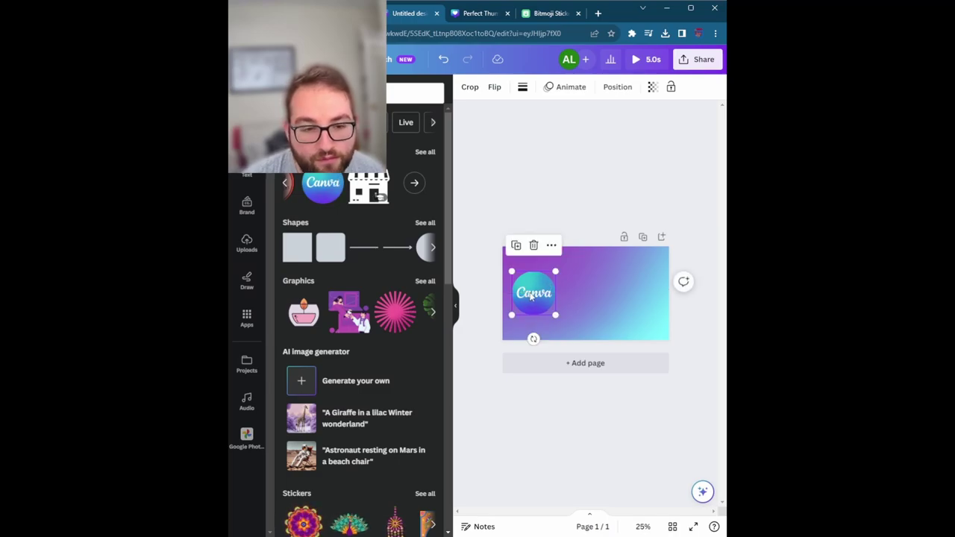
Add the red YouTube logo from Recently used and shrink it.
click(583, 281)
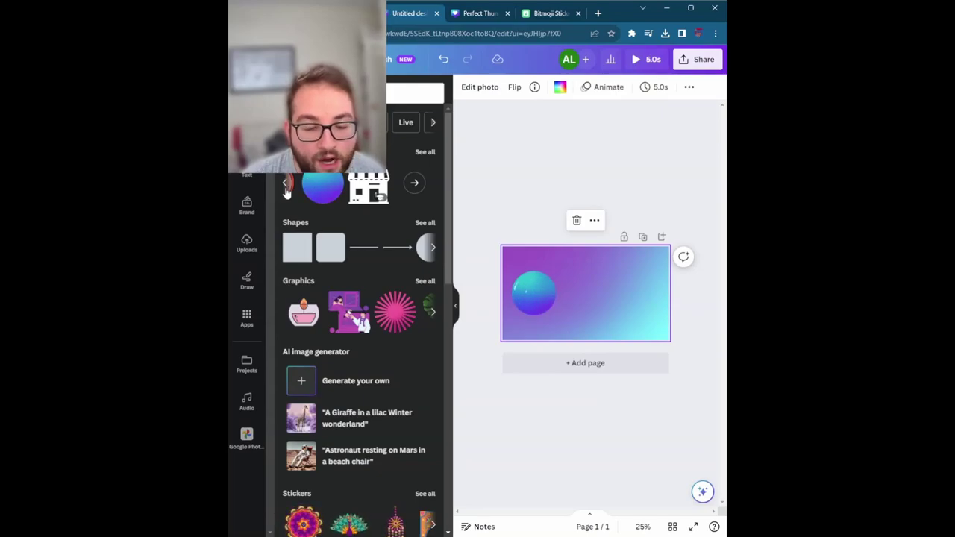
click(285, 185)
click(285, 185)
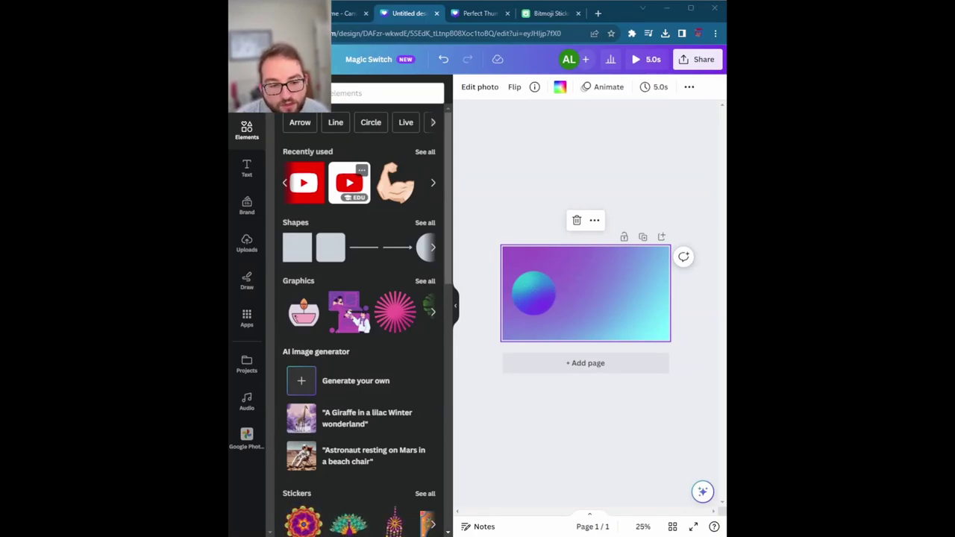
drag(303, 183, 630, 292)
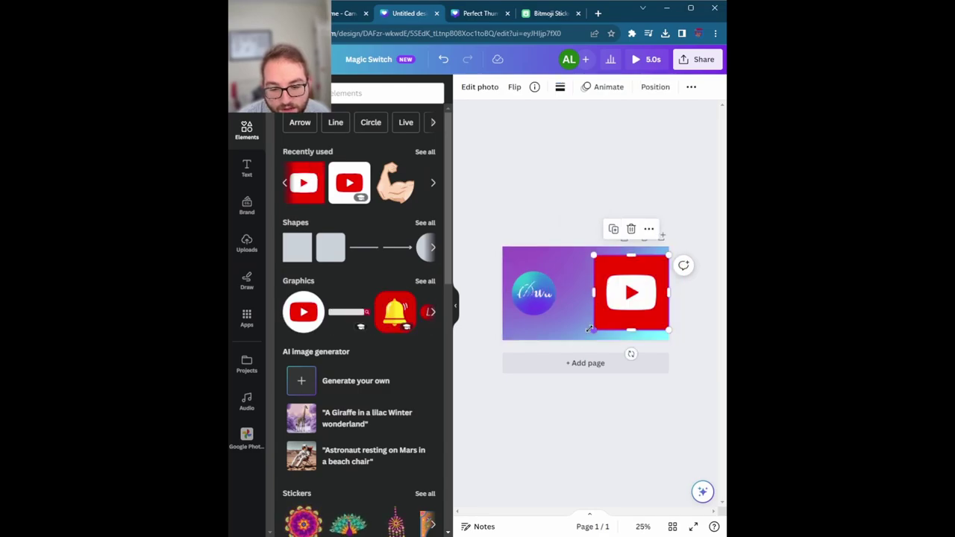
drag(593, 329, 641, 295)
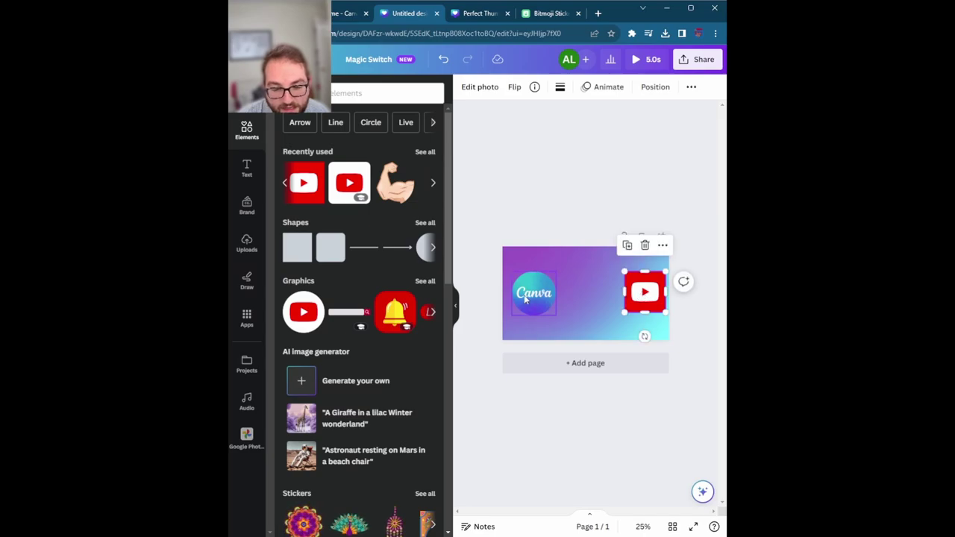
Line the YouTube logo up on the right, level with the Canva logo, then show Uploads.
click(533, 293)
click(641, 299)
mouse_move(640, 301)
mouse_down()
mouse_move(621, 299)
mouse_move(629, 297)
mouse_up()
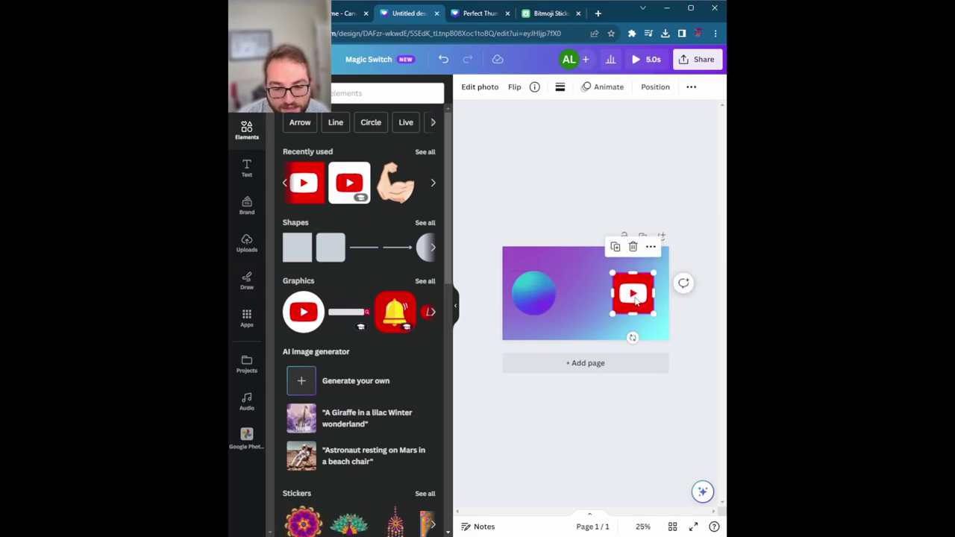
click(587, 271)
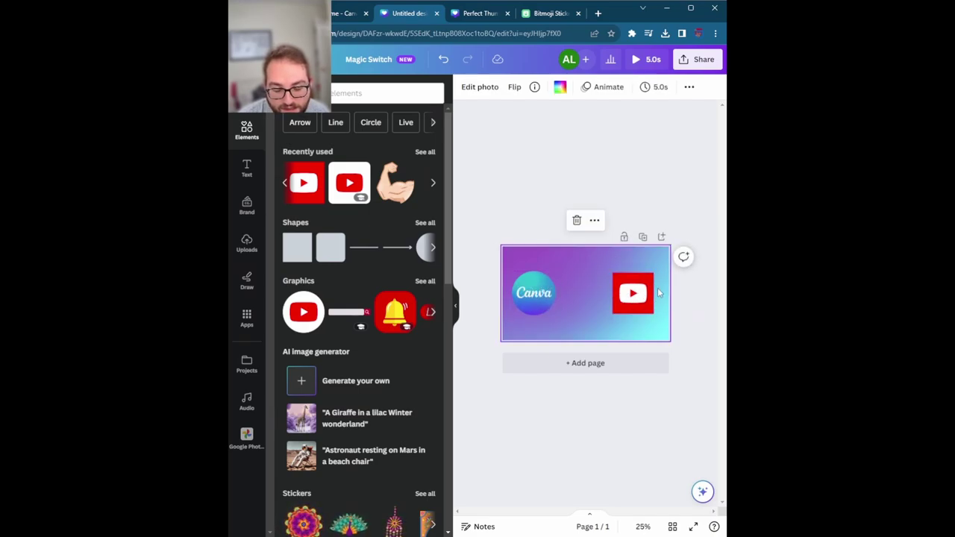
click(632, 293)
drag(633, 294, 638, 296)
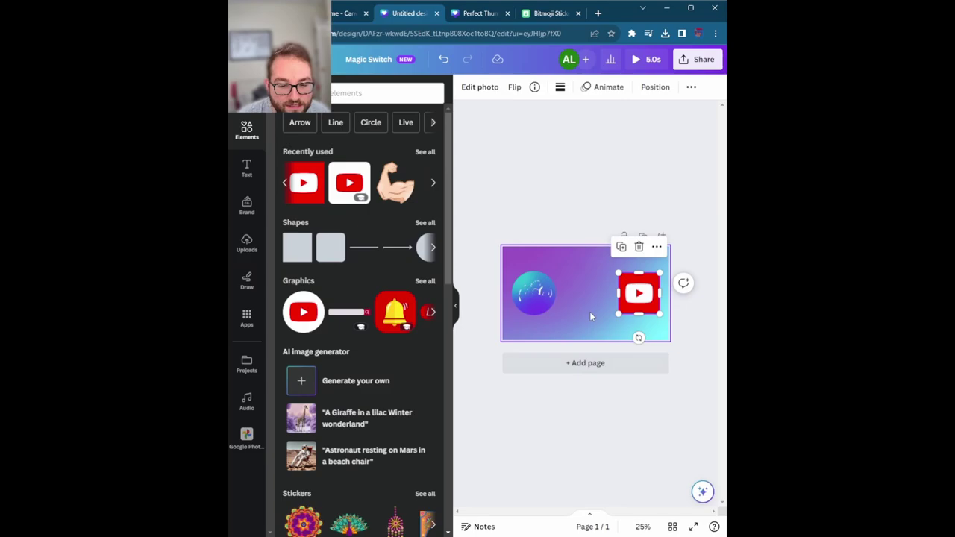
click(666, 388)
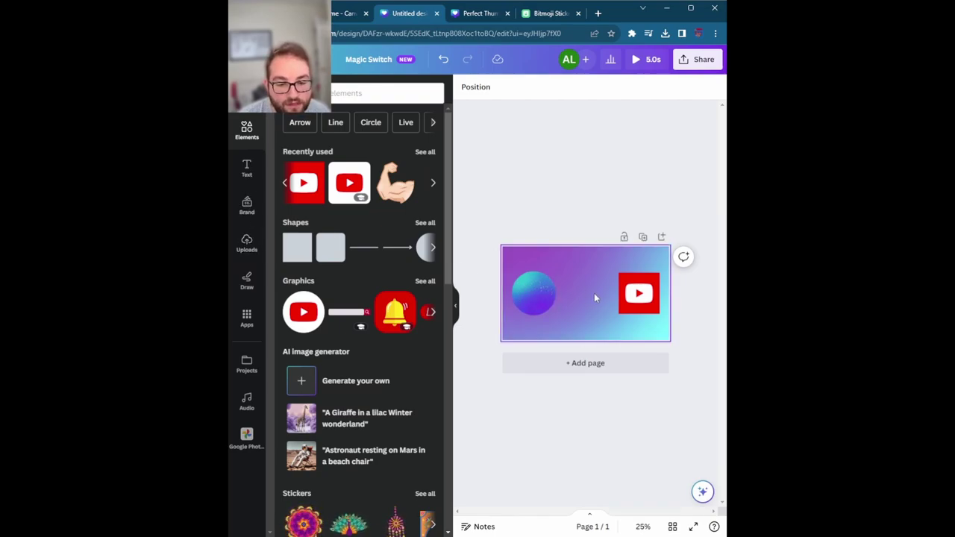
click(246, 244)
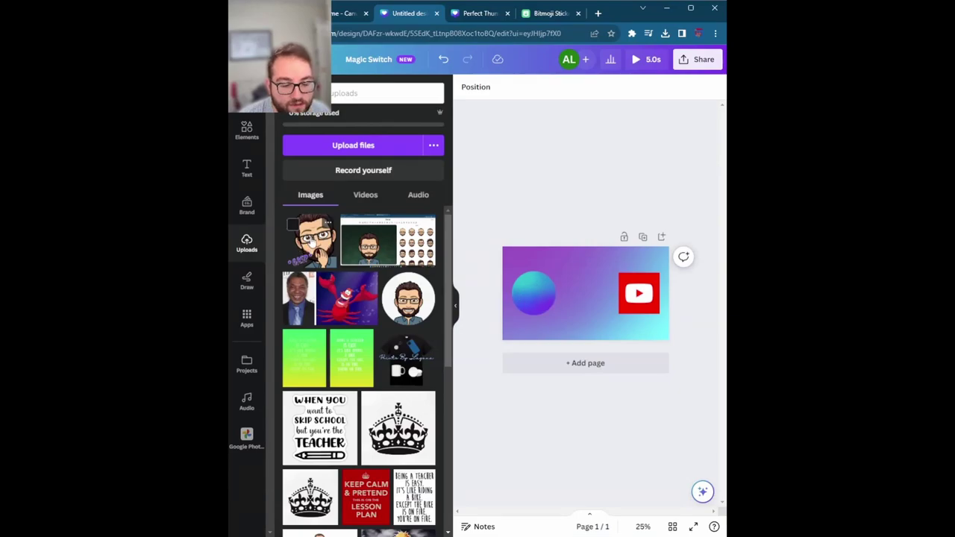
Switch to the Bitmoji Stickers page showing shocked stickers.
click(544, 13)
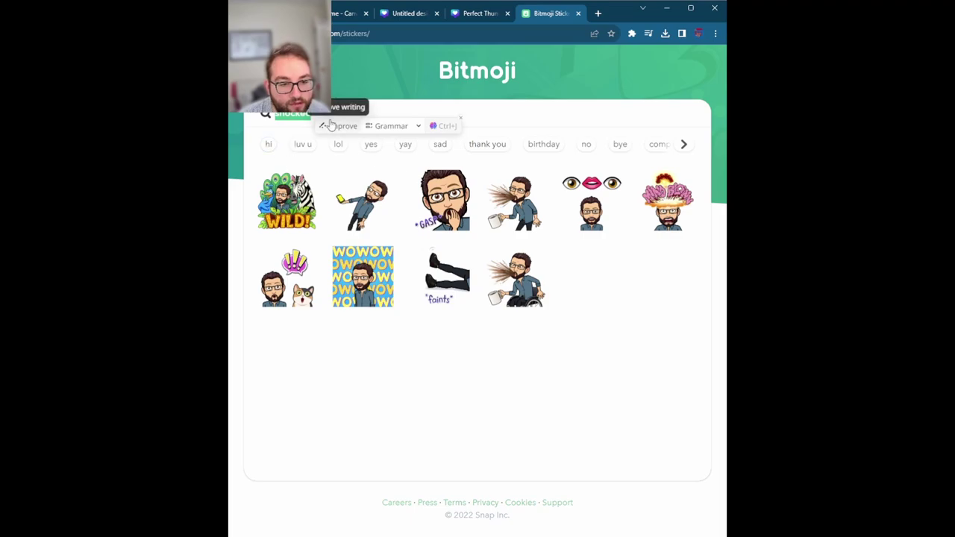
Search Bitmoji stickers for 'shocked' and open, then close, the GASP sticker popup.
text(love)
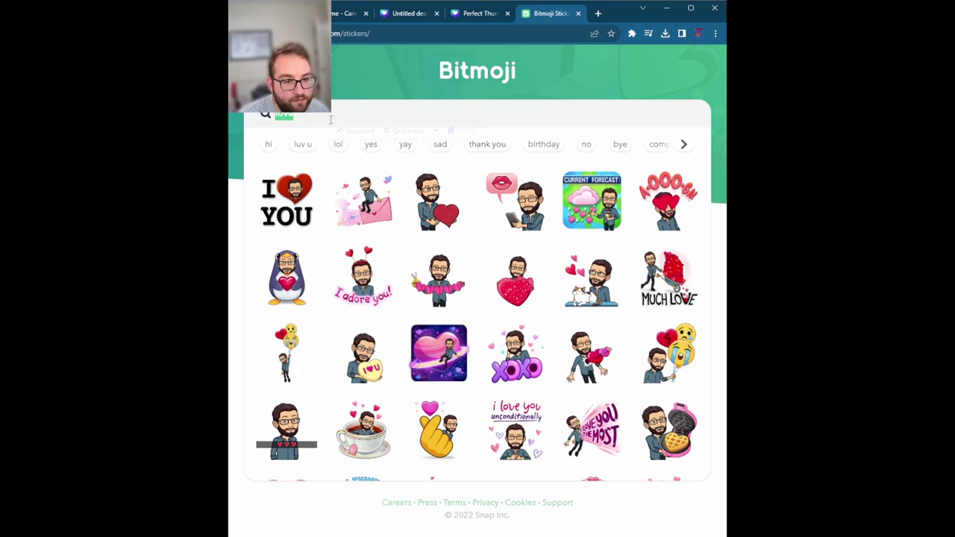
text(happy)
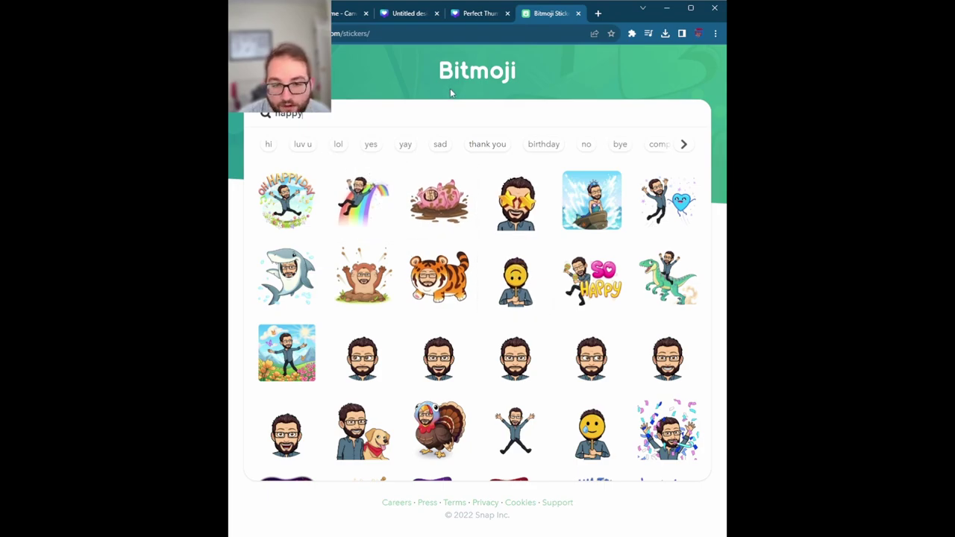
triple_click(325, 117)
text(sho)
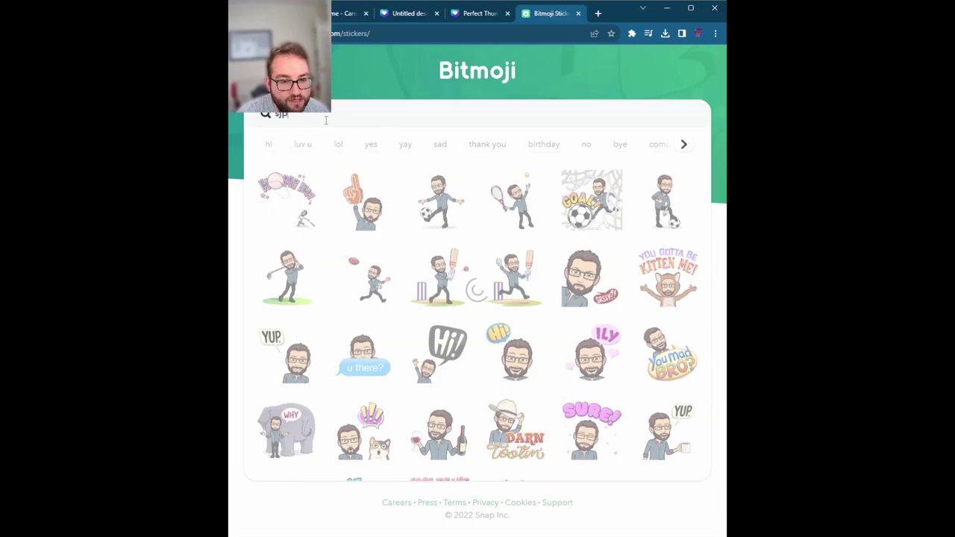
text(cked)
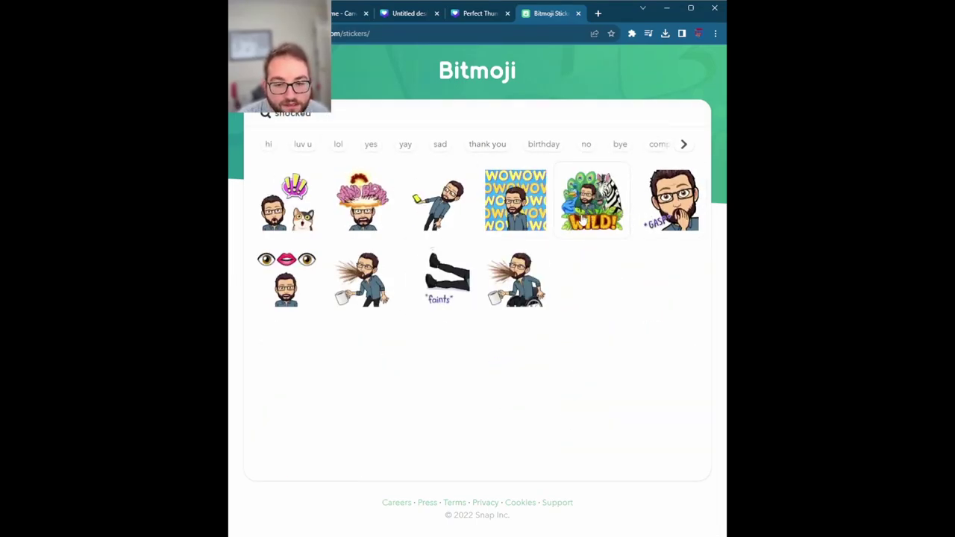
click(664, 207)
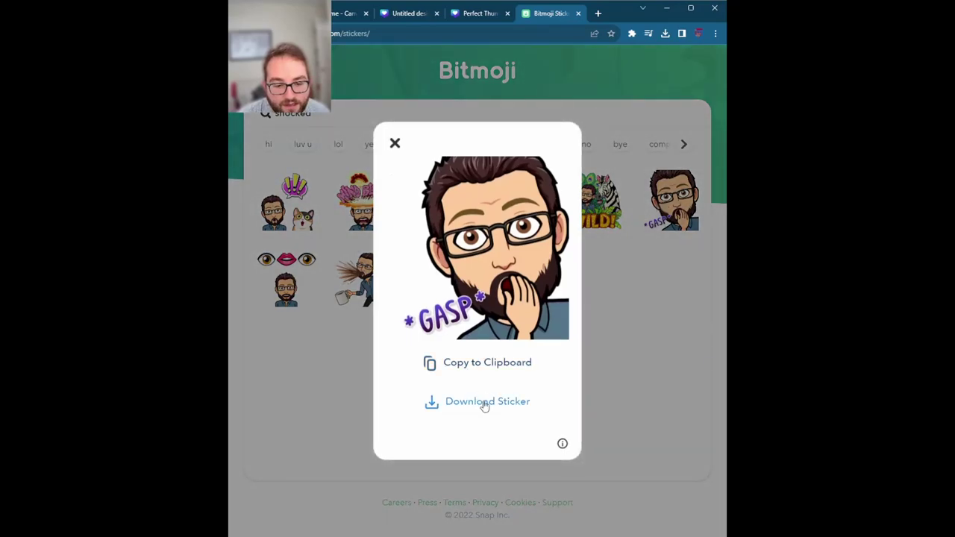
click(639, 311)
Back in Canva, drag the uploaded Bitmoji onto the thumbnail and shrink it to 352 × 352.
key(ctrl+Tab)
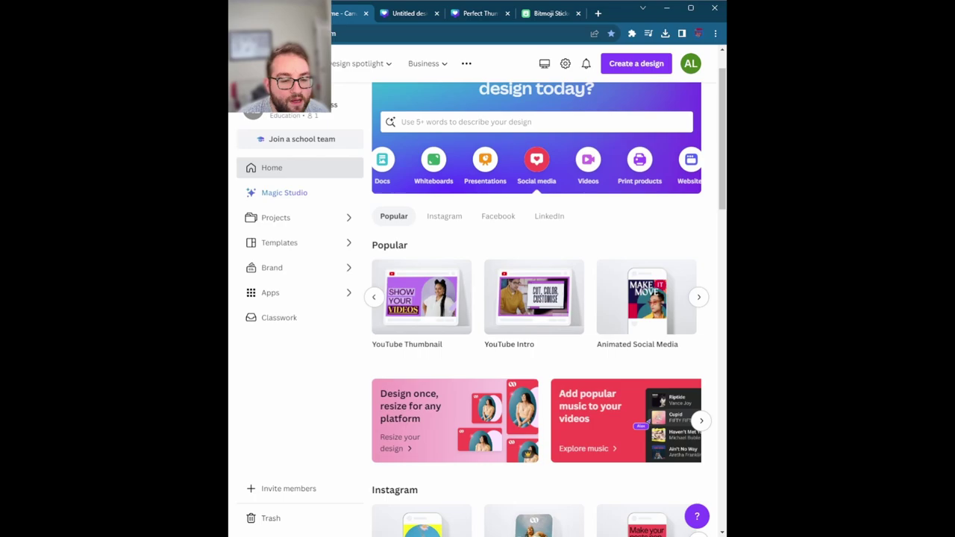
key(ctrl+Tab)
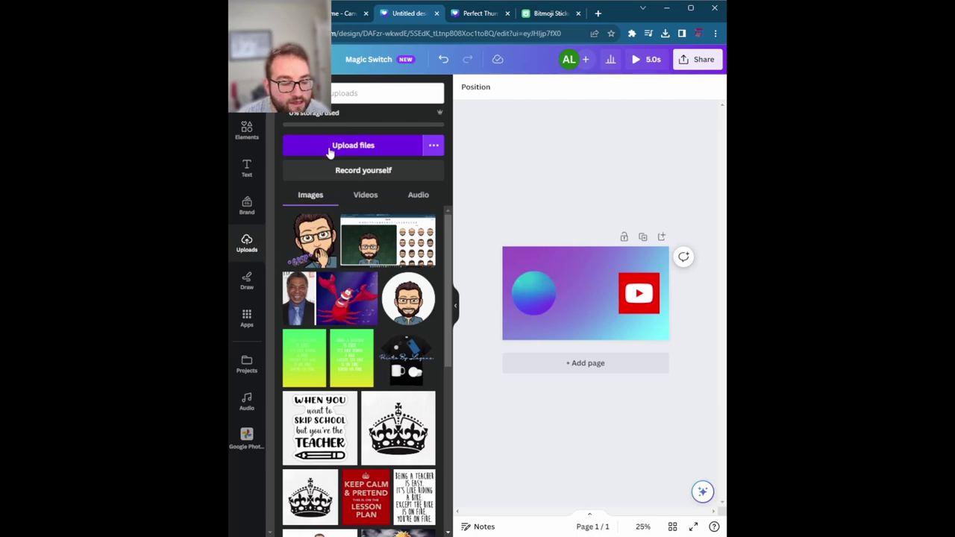
drag(309, 246, 563, 324)
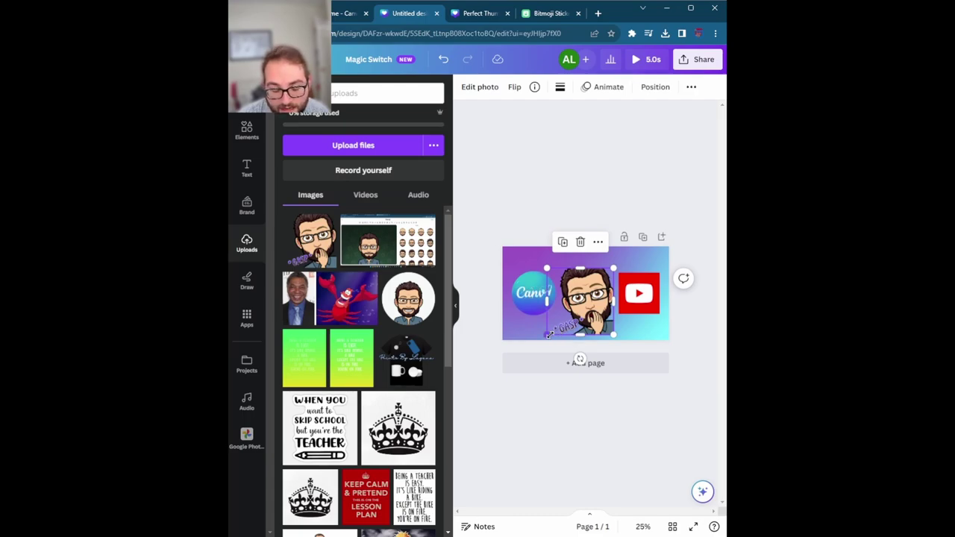
drag(549, 334, 587, 321)
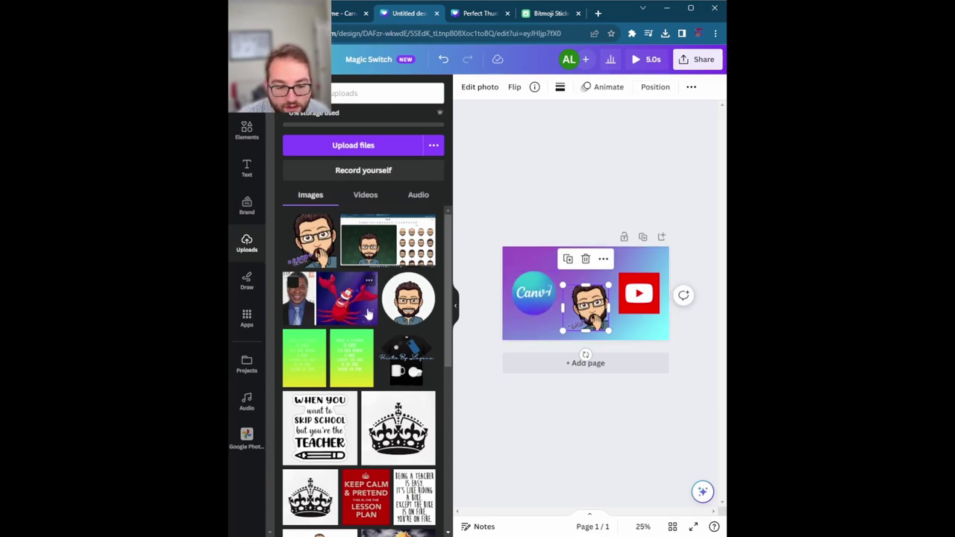
Place the pink sticker from Recently used at the Bitmoji's lower right, then deselect.
click(246, 131)
click(433, 183)
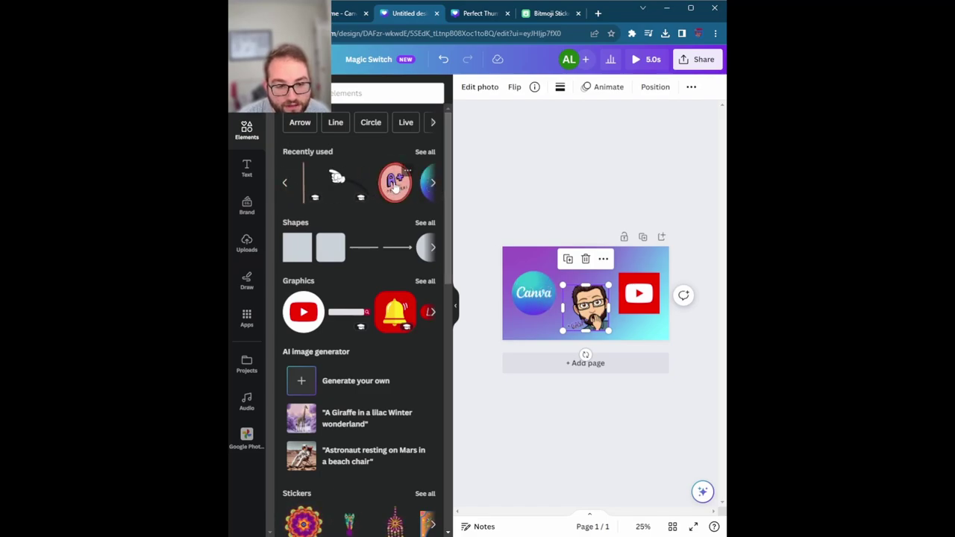
drag(395, 185, 606, 330)
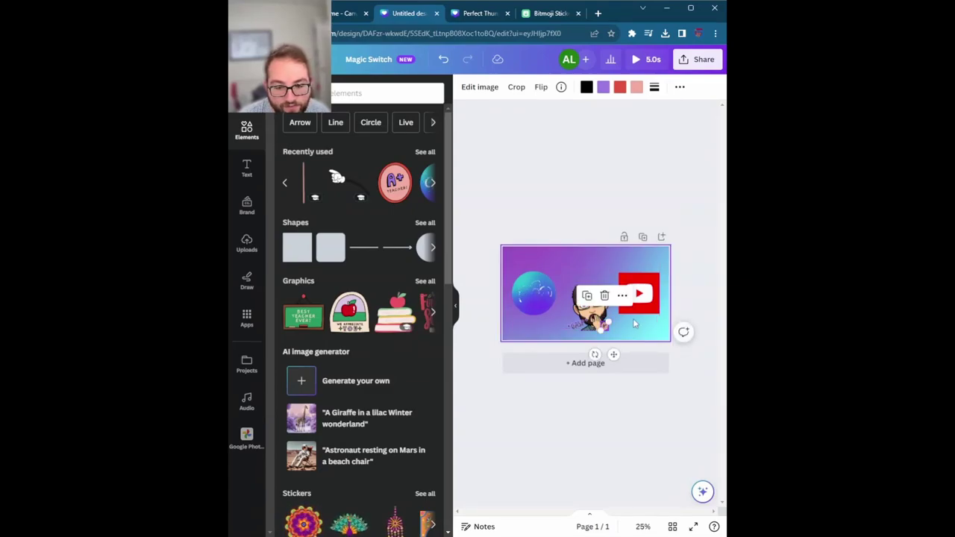
click(640, 332)
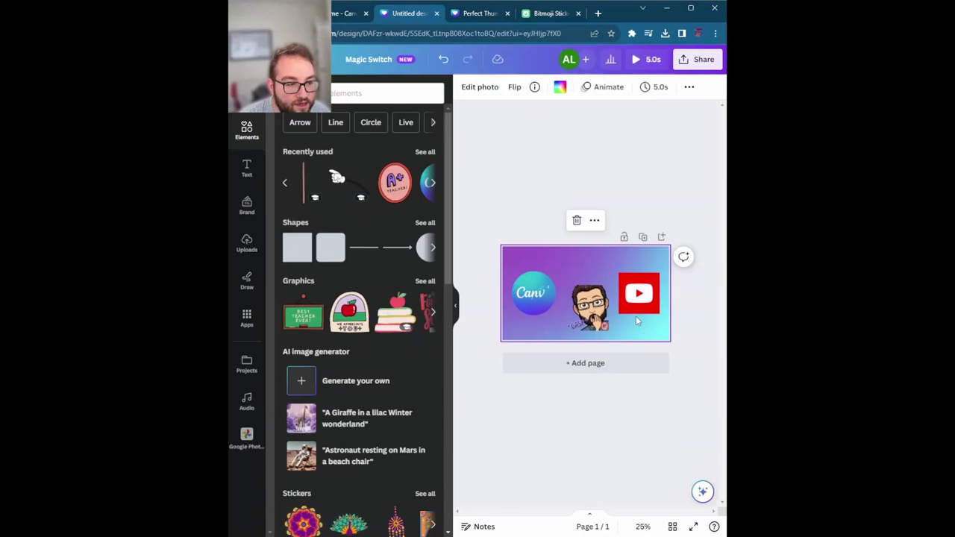
click(455, 306)
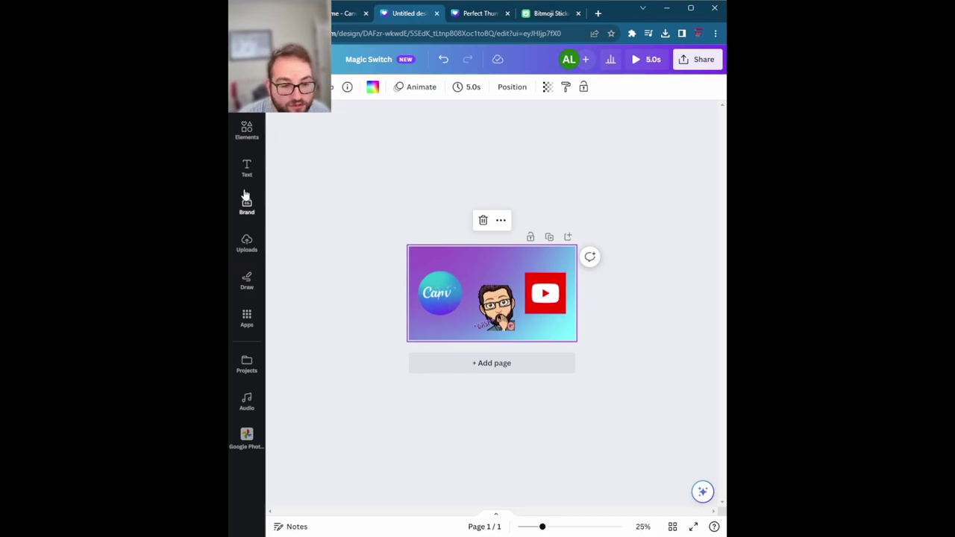
Add the curved arrow from Recently used elements and flip it horizontally.
click(247, 137)
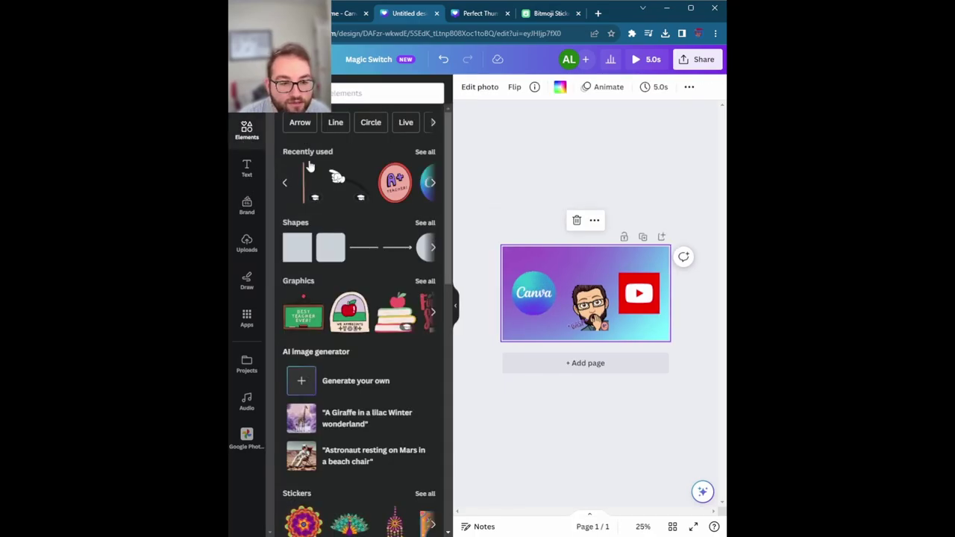
drag(339, 182, 565, 281)
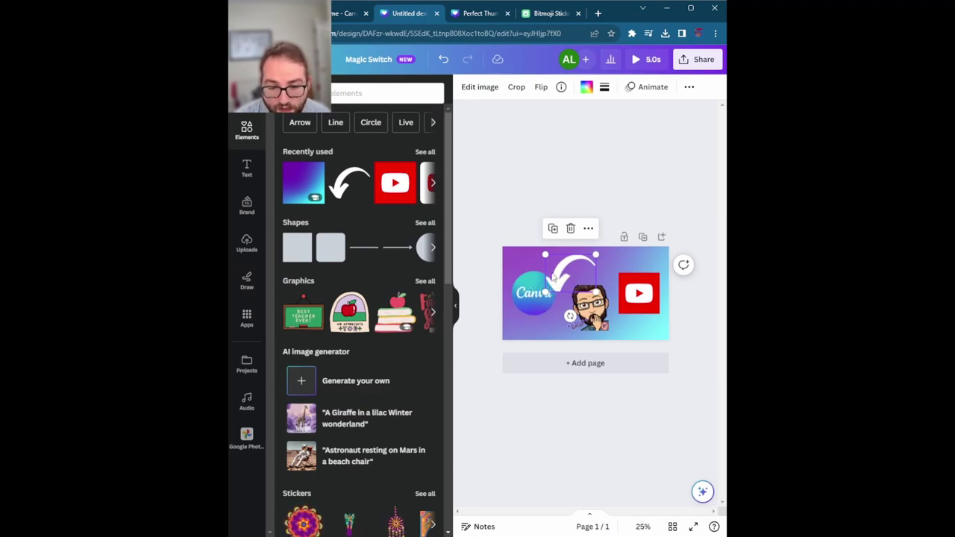
drag(553, 276, 564, 277)
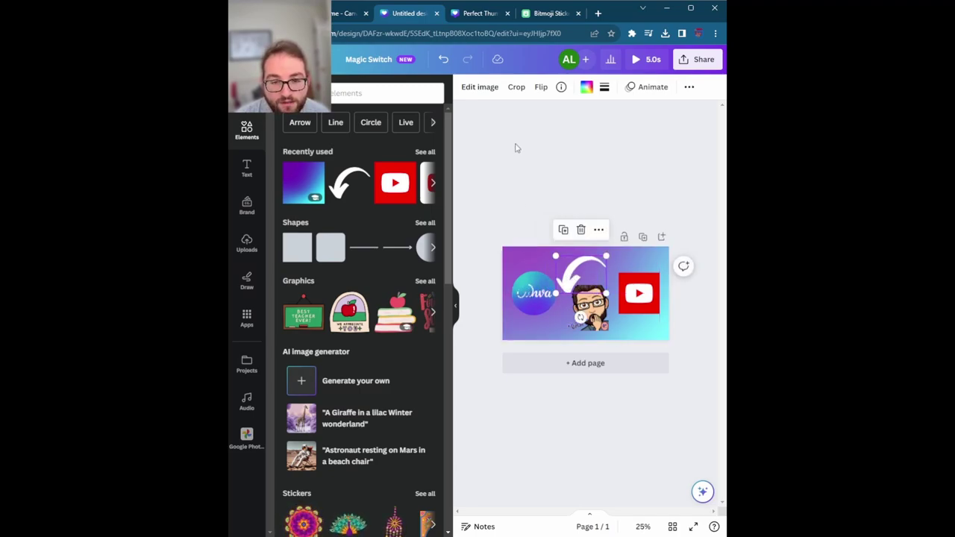
click(542, 88)
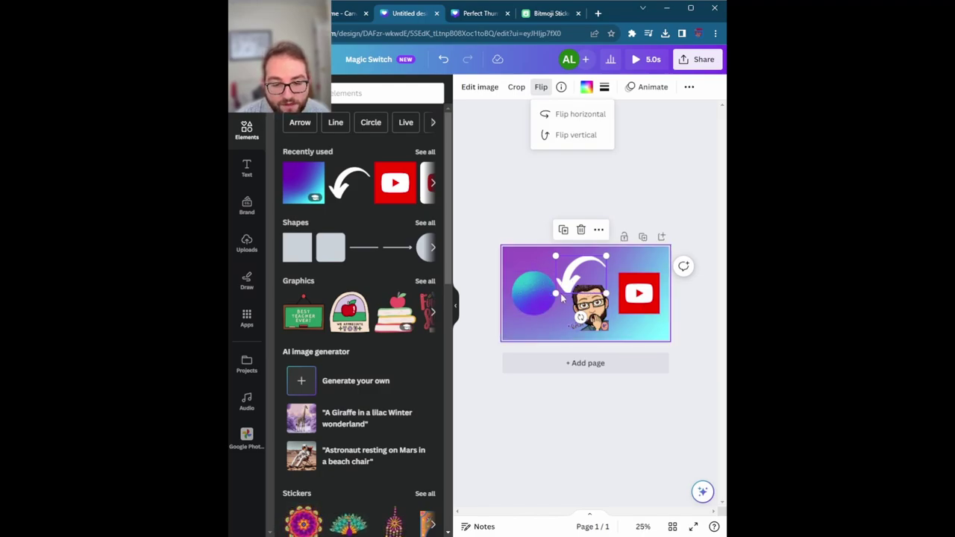
click(594, 121)
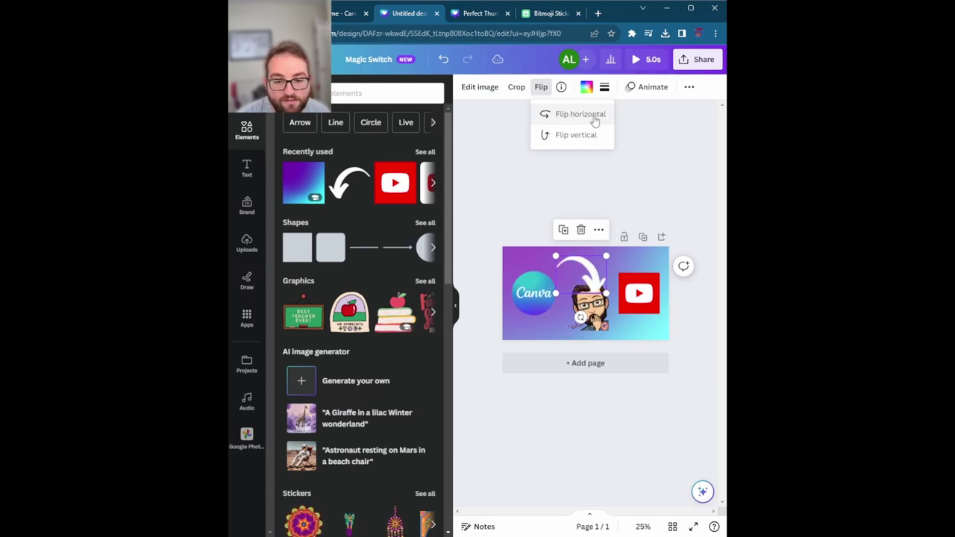
Place the arrow beside the Bitmoji, tilt it to about -39° and enlarge it to reach the YouTube logo.
drag(576, 274, 571, 292)
drag(574, 334, 603, 320)
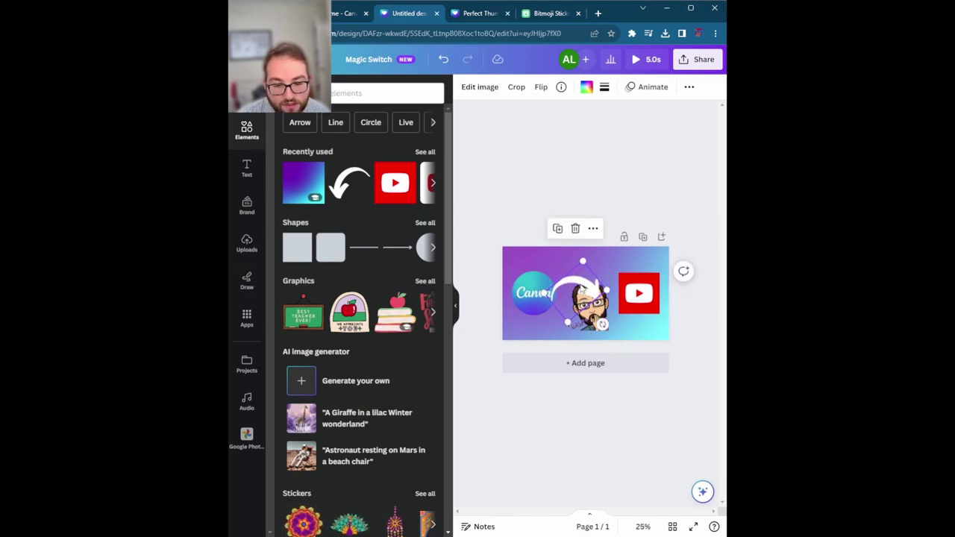
drag(608, 283, 590, 275)
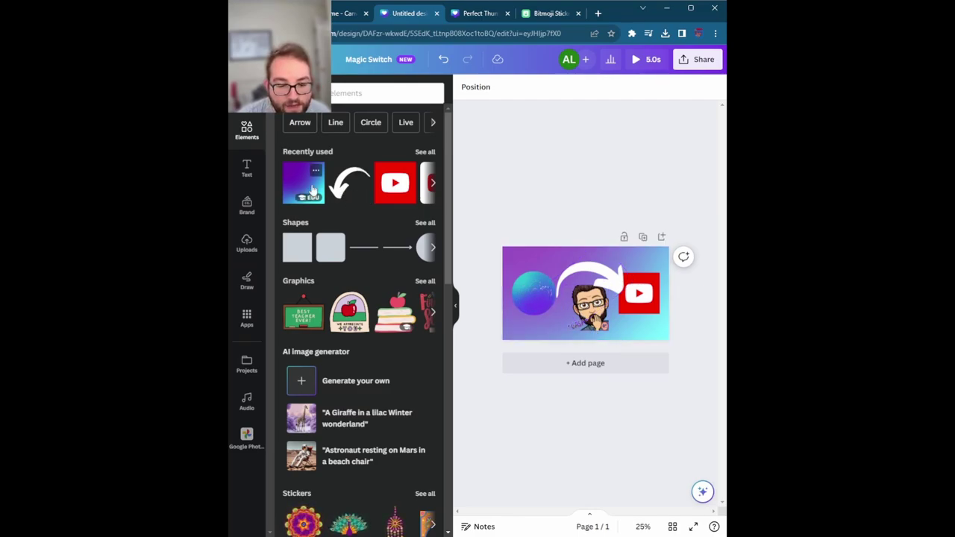
Add an enlarged text box reading 'Best Thumbnail' and place it at the top centre.
click(246, 168)
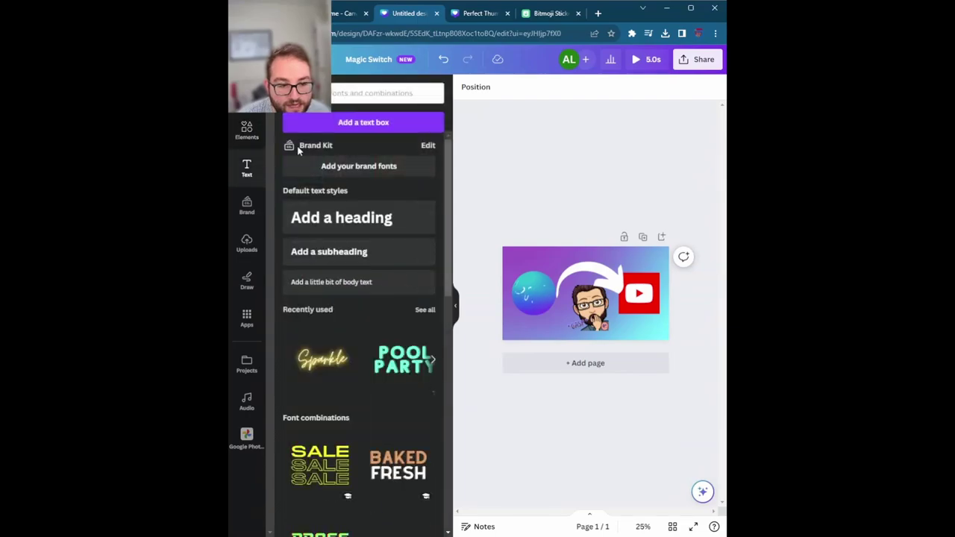
click(345, 125)
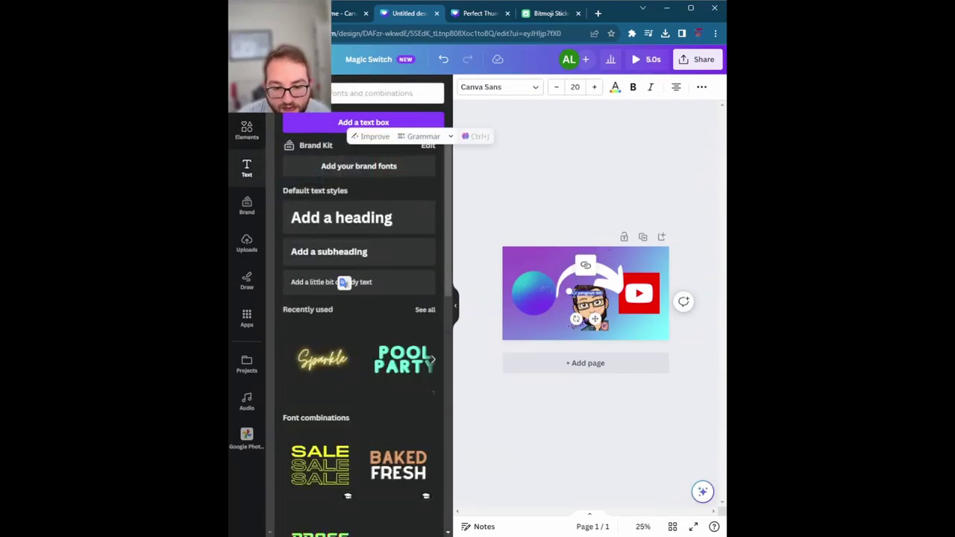
drag(573, 273, 496, 282)
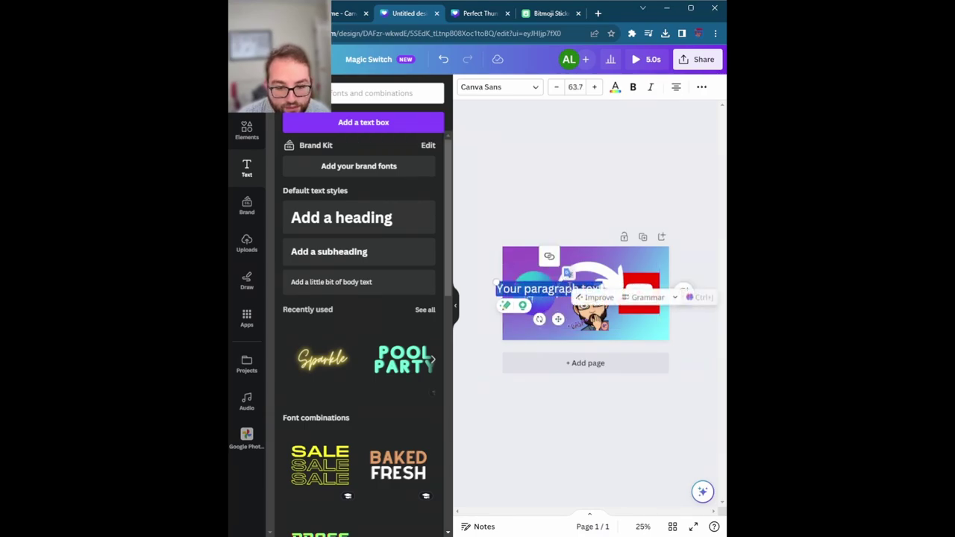
key(BackSpace)
text(Best)
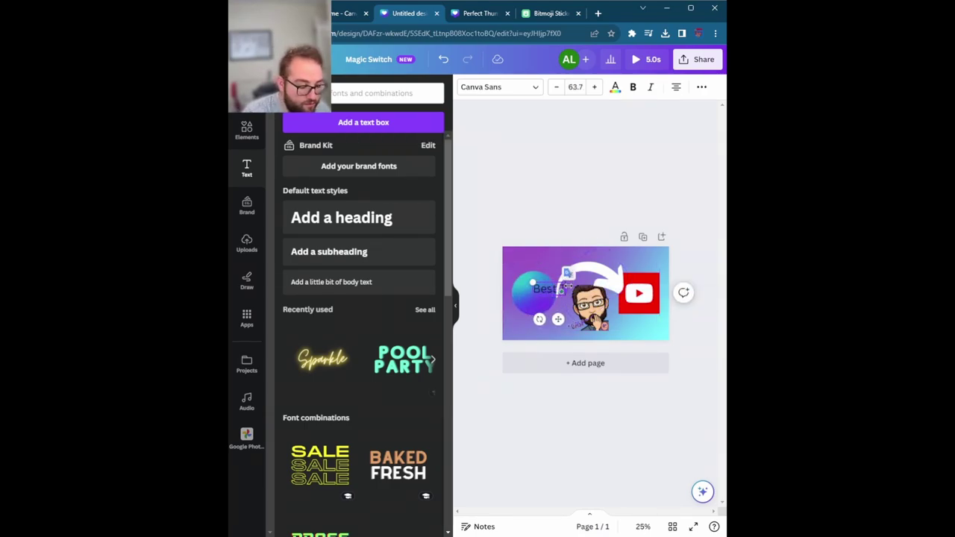
text( Thumbnail)
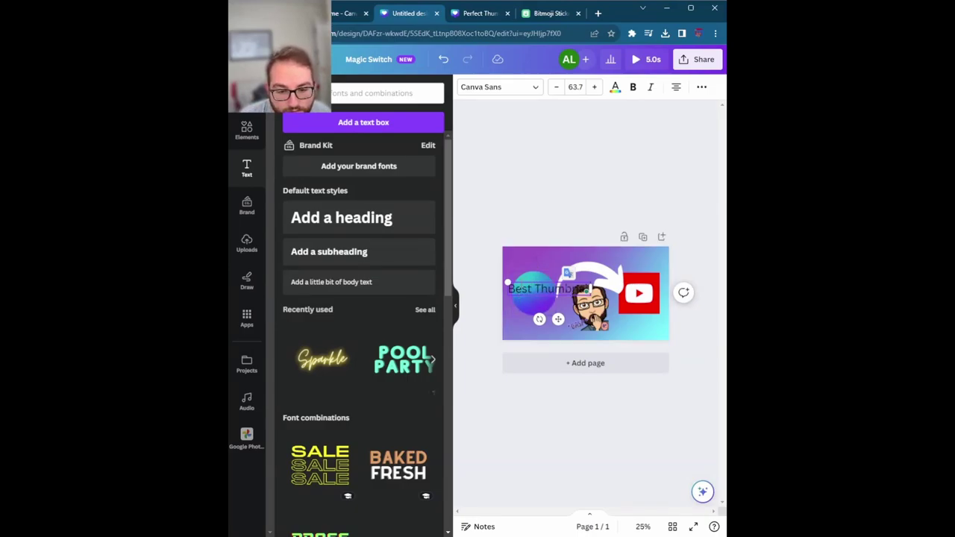
drag(552, 288, 583, 260)
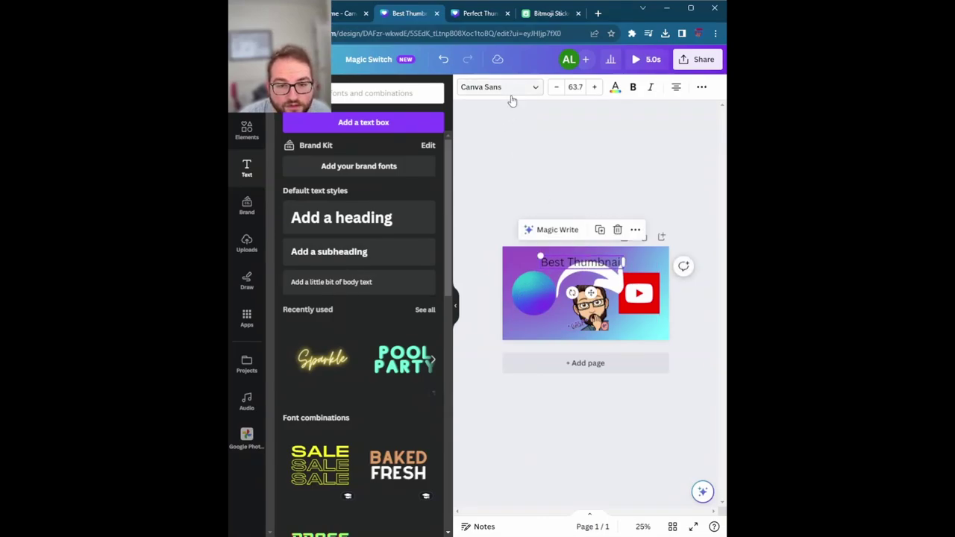
Set the title font to Archivo Black and widen its box to the page edges, about 1,136 px.
click(489, 90)
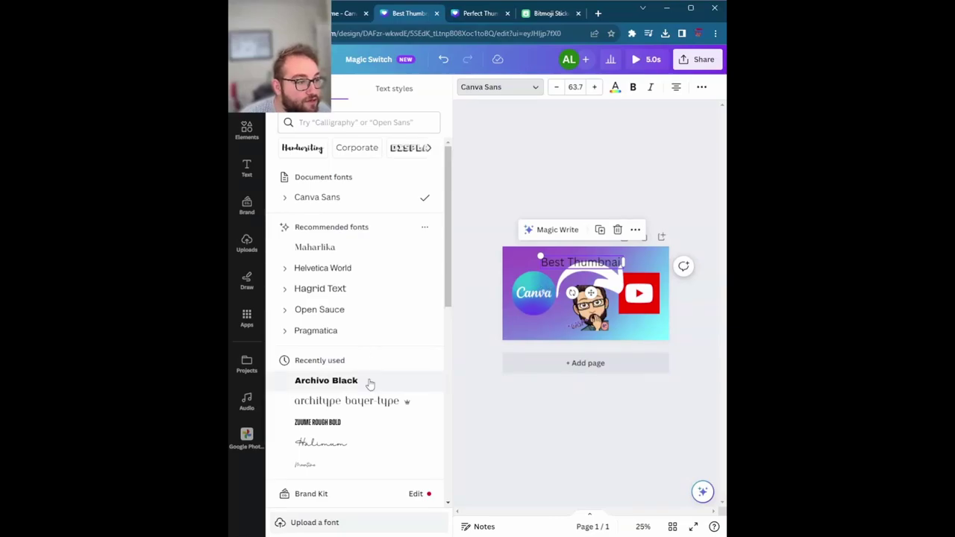
scroll(370, 381, down, 10)
scroll(365, 358, up, 8)
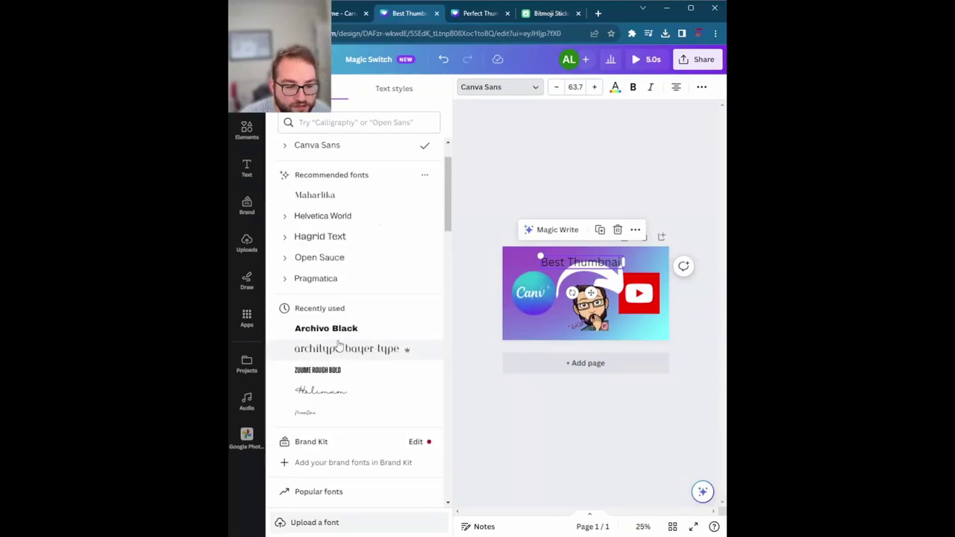
click(336, 339)
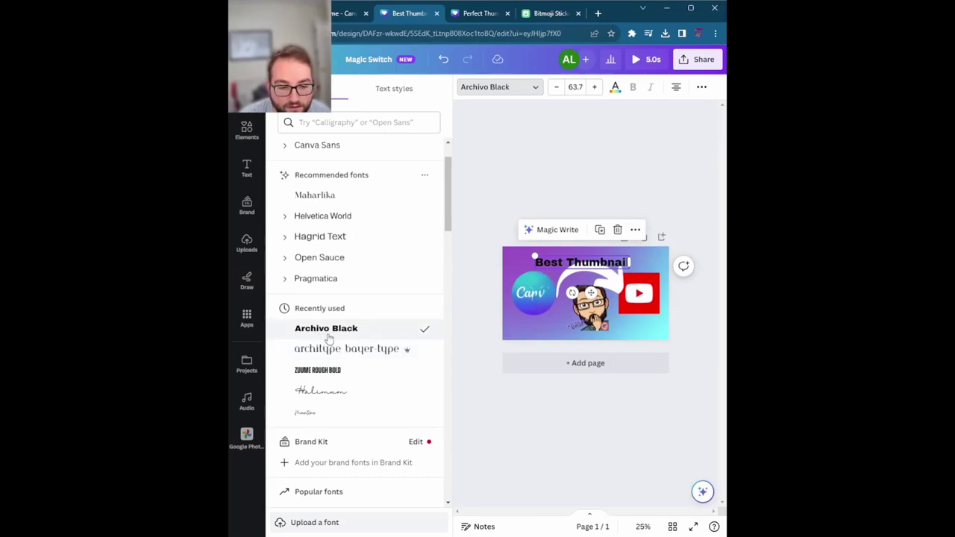
click(360, 349)
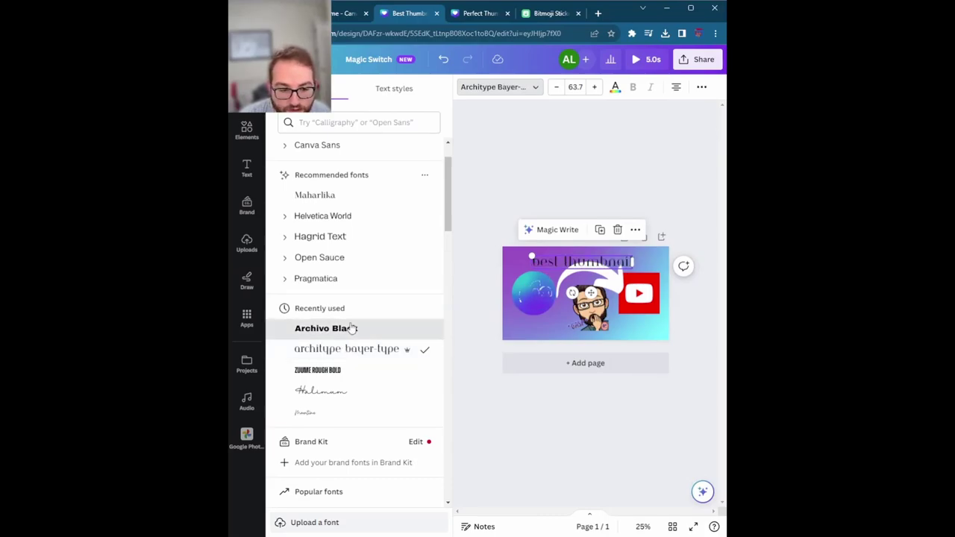
click(356, 330)
drag(631, 260, 662, 263)
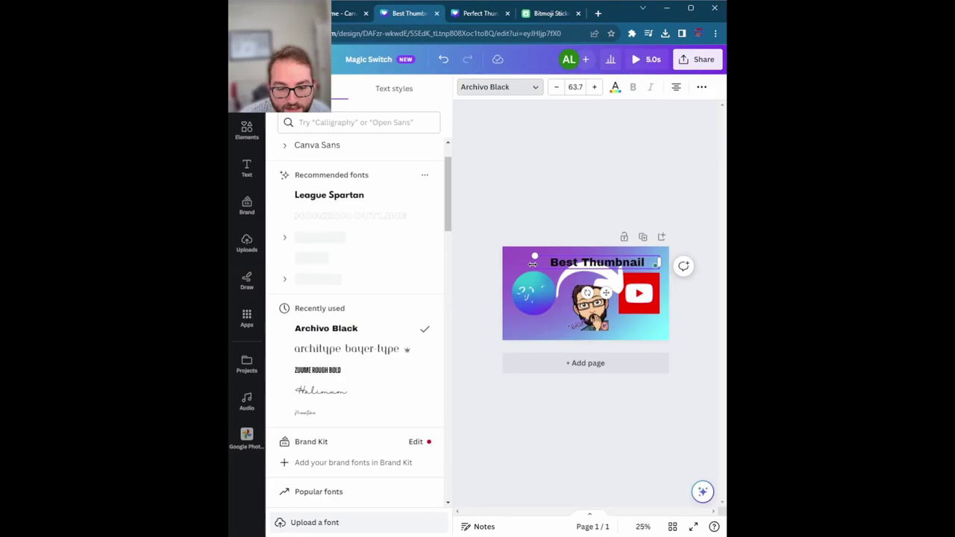
drag(547, 262, 509, 264)
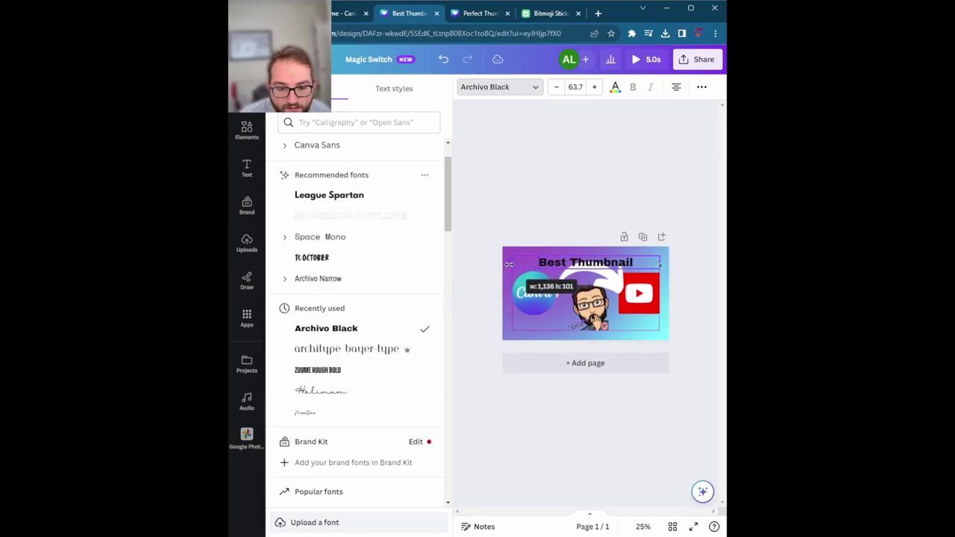
Set the 'Best Thumbnail' heading font size to 72.
click(552, 209)
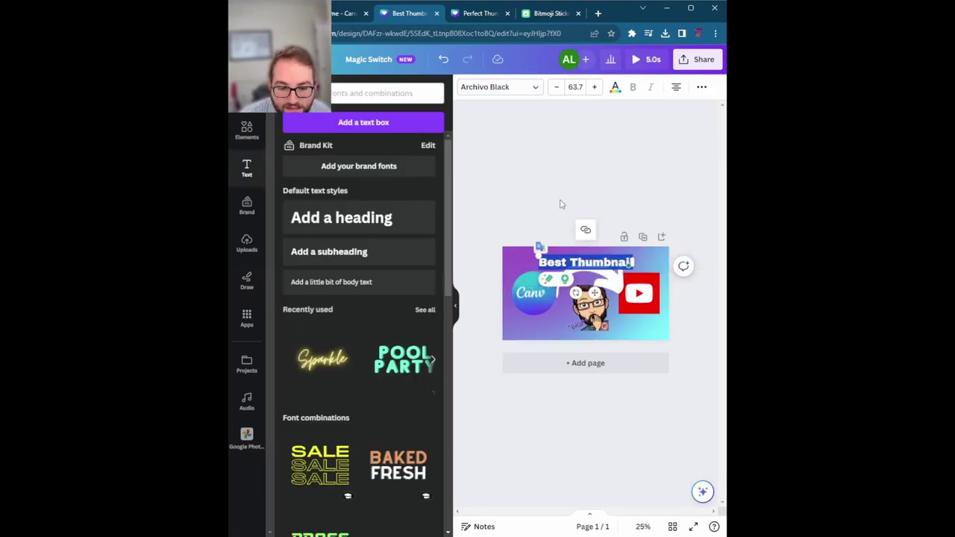
click(623, 263)
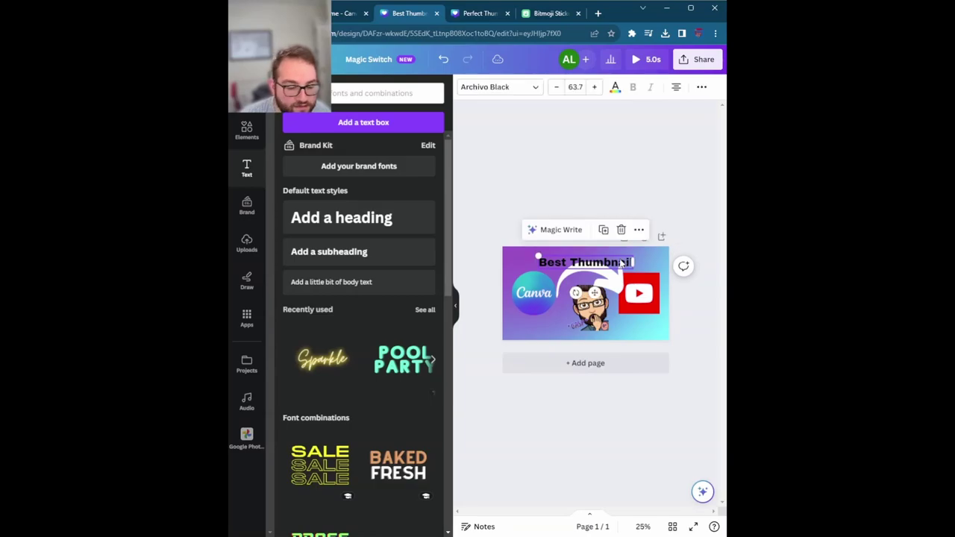
click(583, 88)
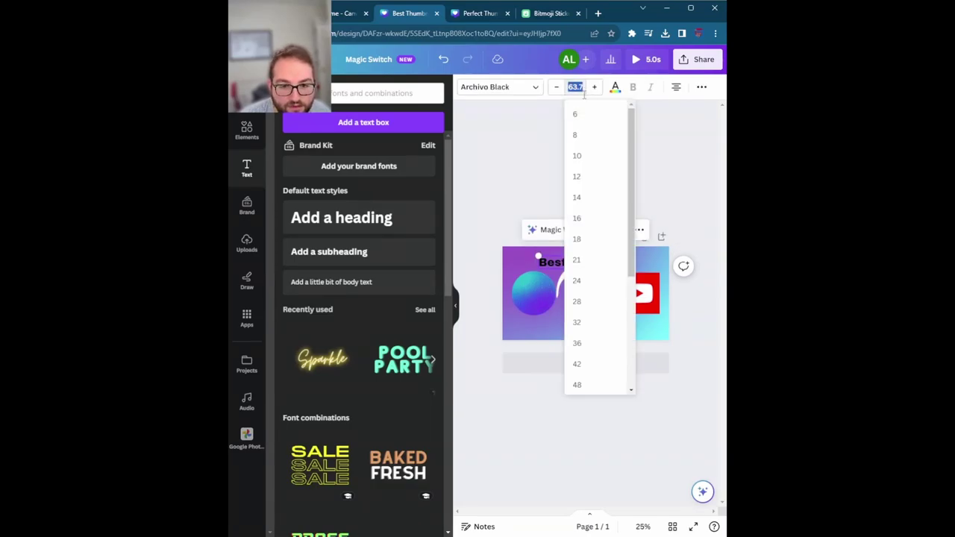
scroll(578, 330, down, 3)
click(582, 341)
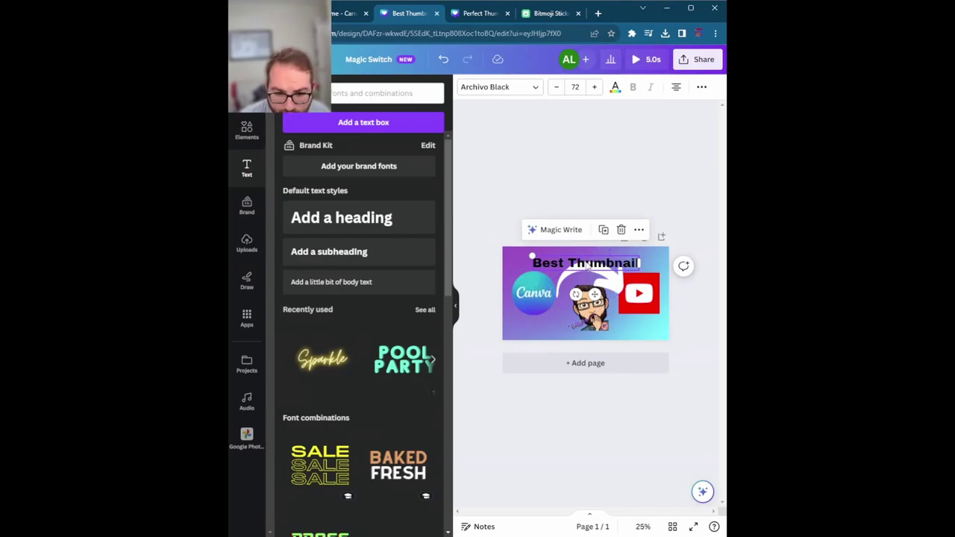
Slightly resize the arrow-and-Bitmoji image, then reselect the heading.
click(595, 288)
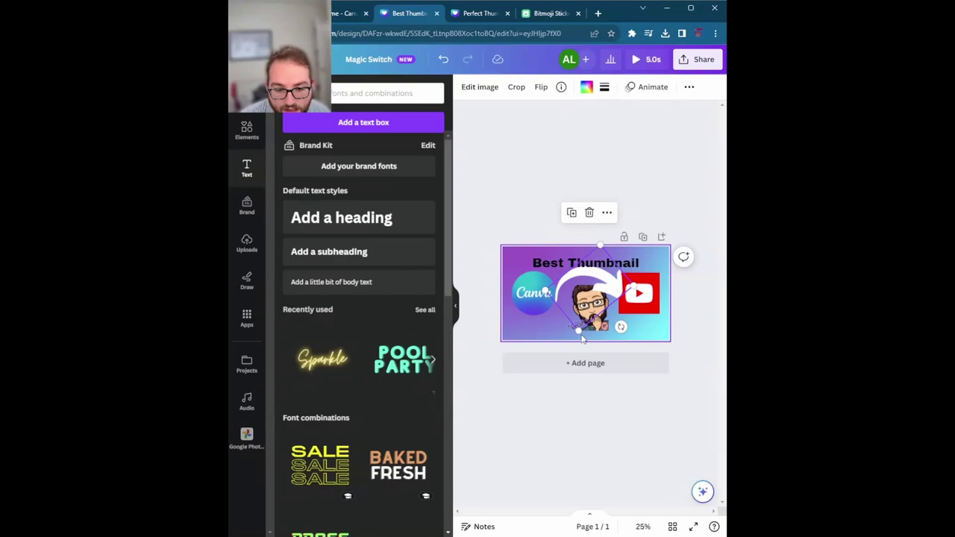
drag(579, 333, 577, 336)
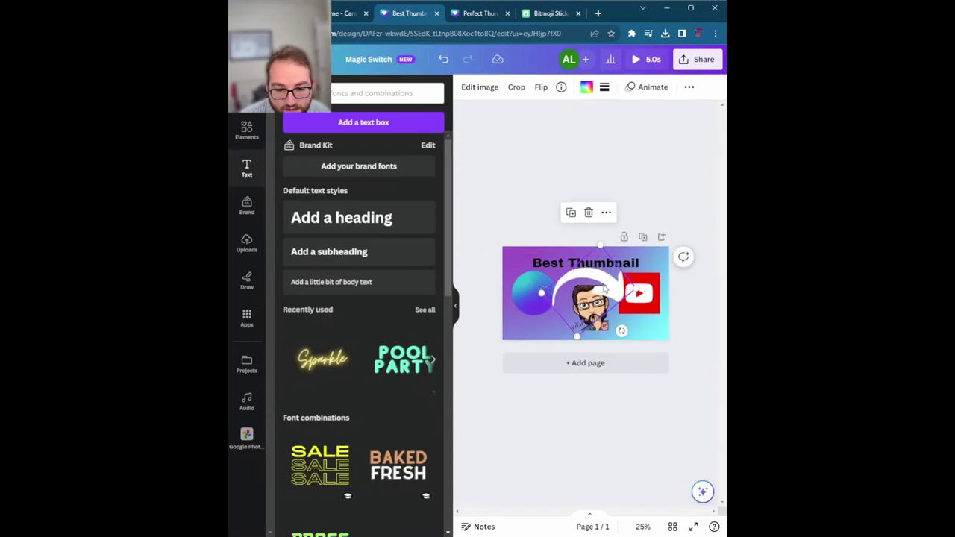
click(595, 322)
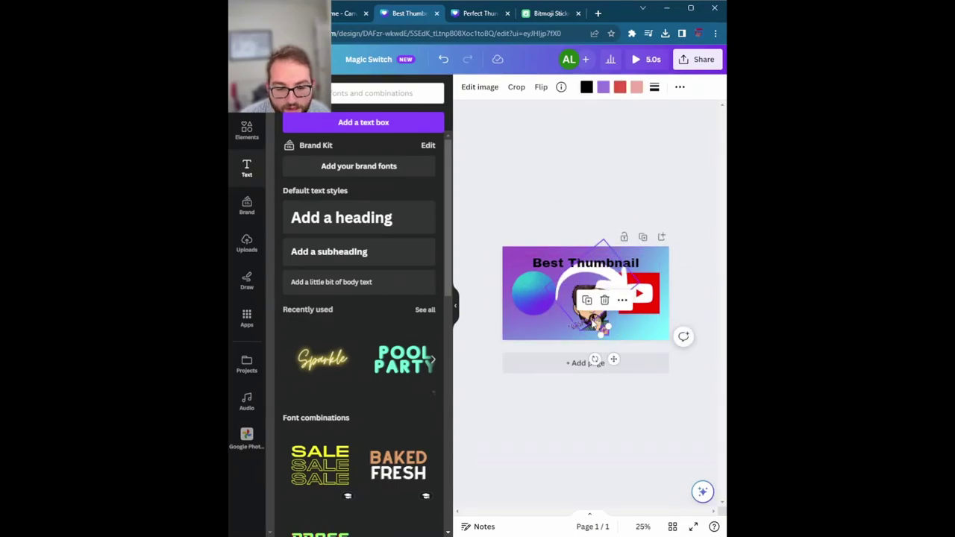
click(584, 261)
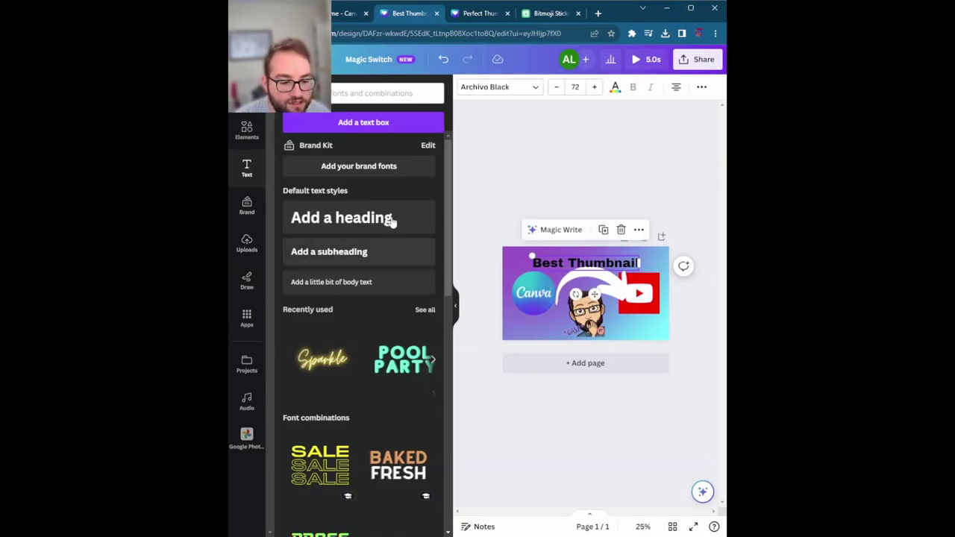
Give the heading an Outline text effect and raise its thickness to 86.
click(702, 88)
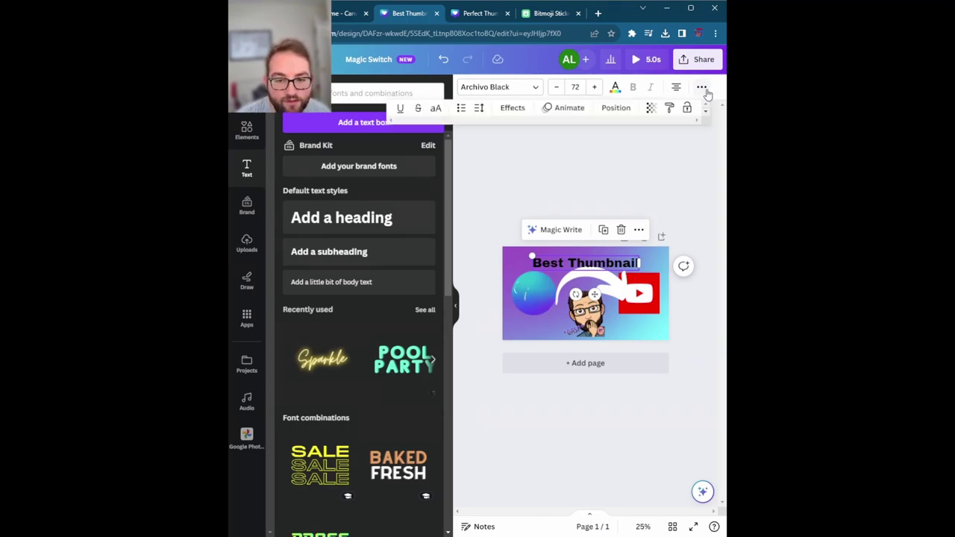
click(519, 110)
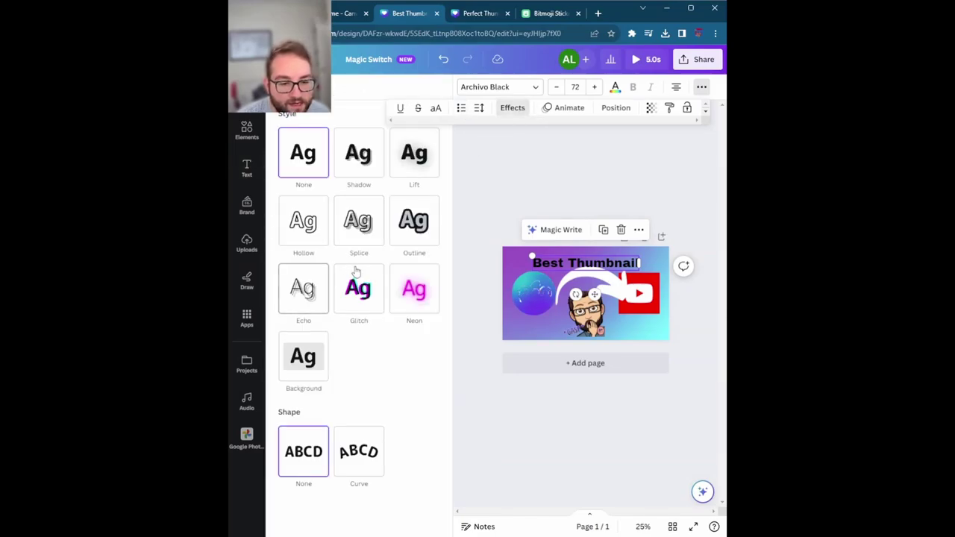
click(303, 356)
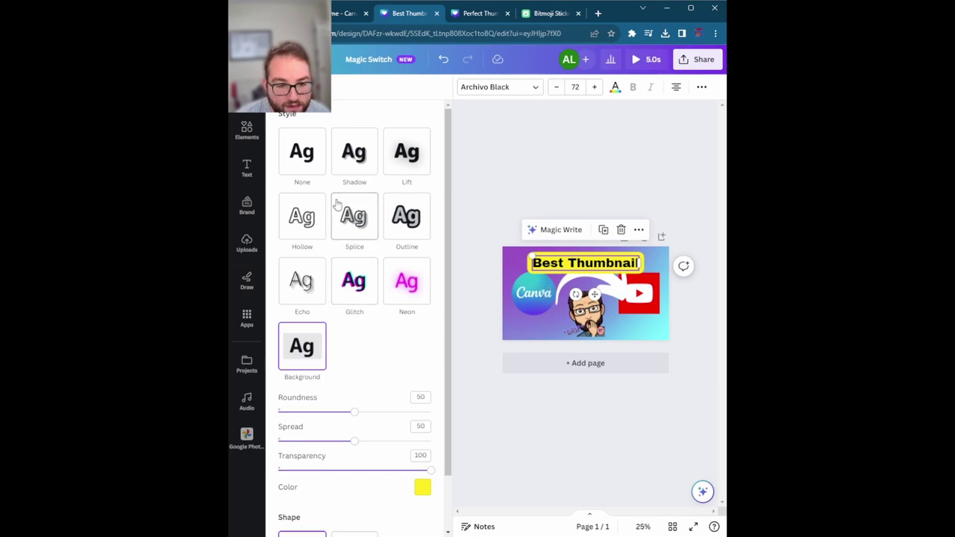
click(351, 170)
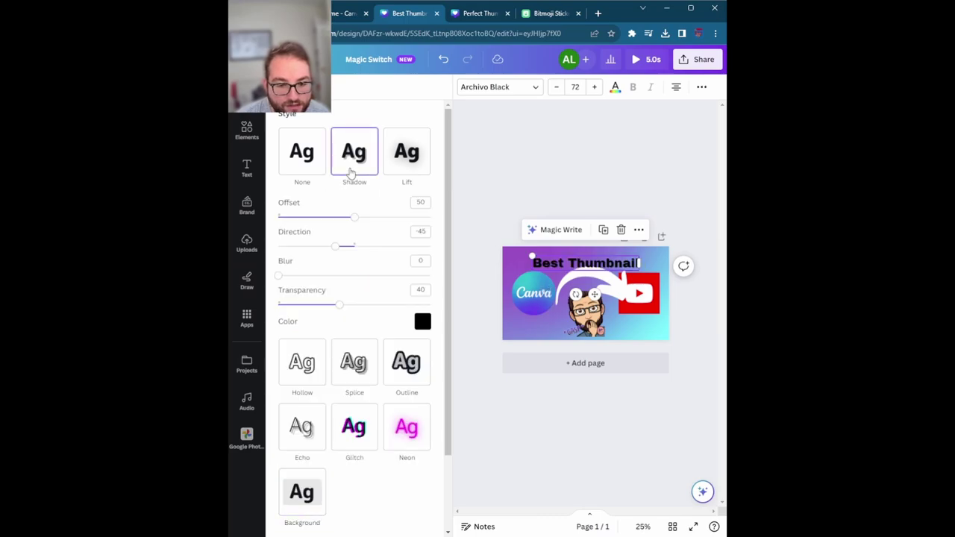
click(304, 169)
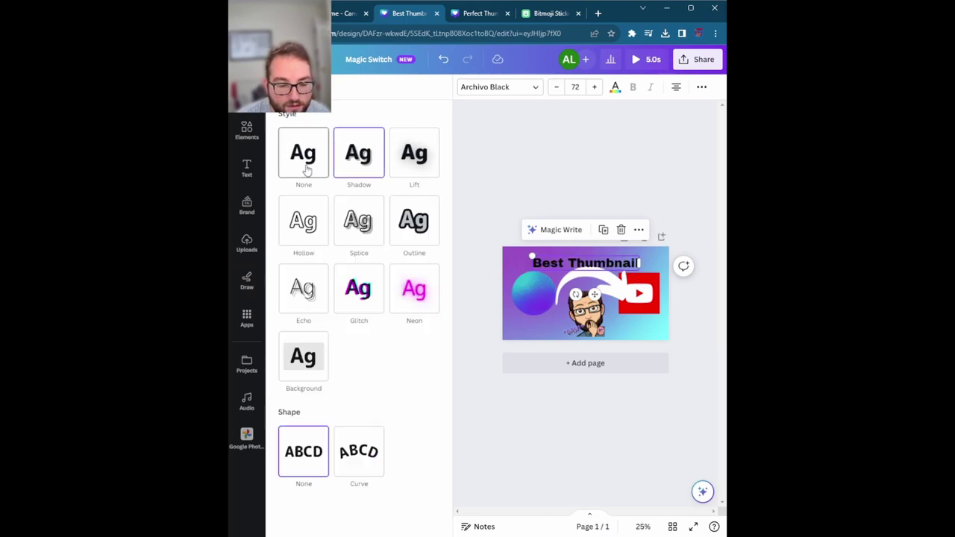
click(403, 219)
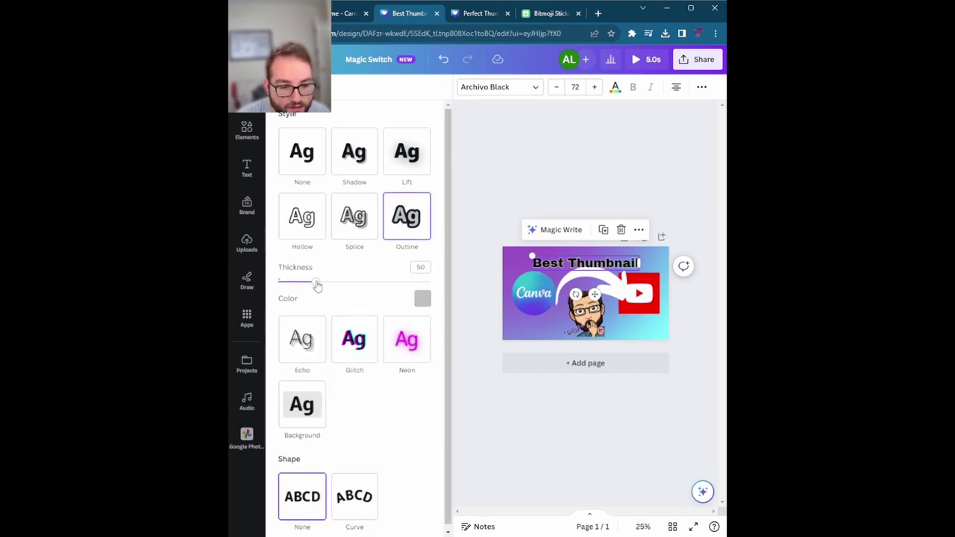
drag(317, 286, 343, 278)
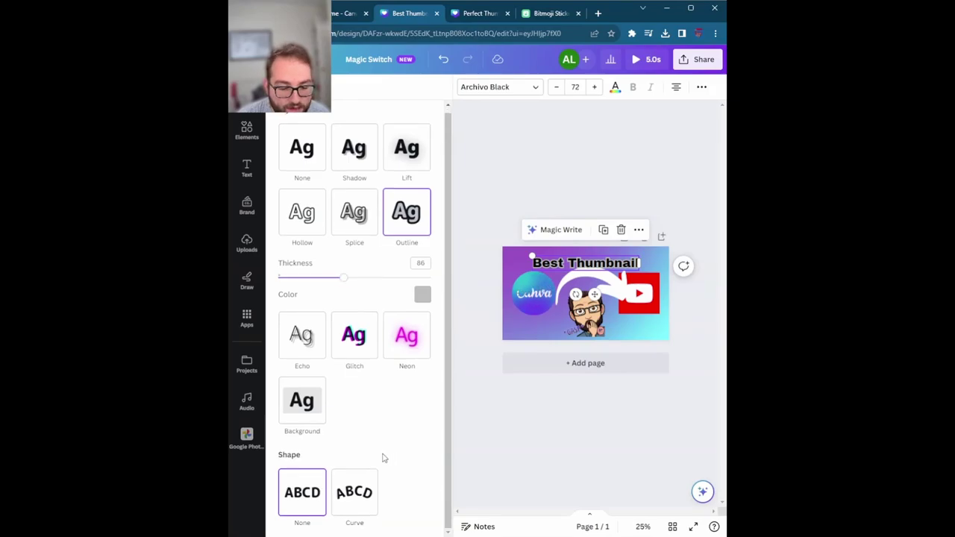
Keep the heading straight and make the outline colour white.
click(356, 485)
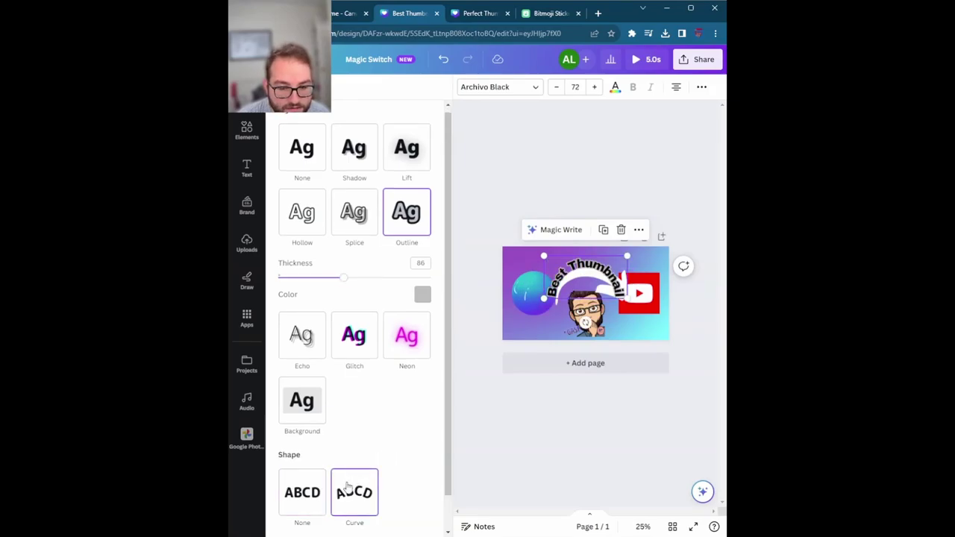
click(311, 499)
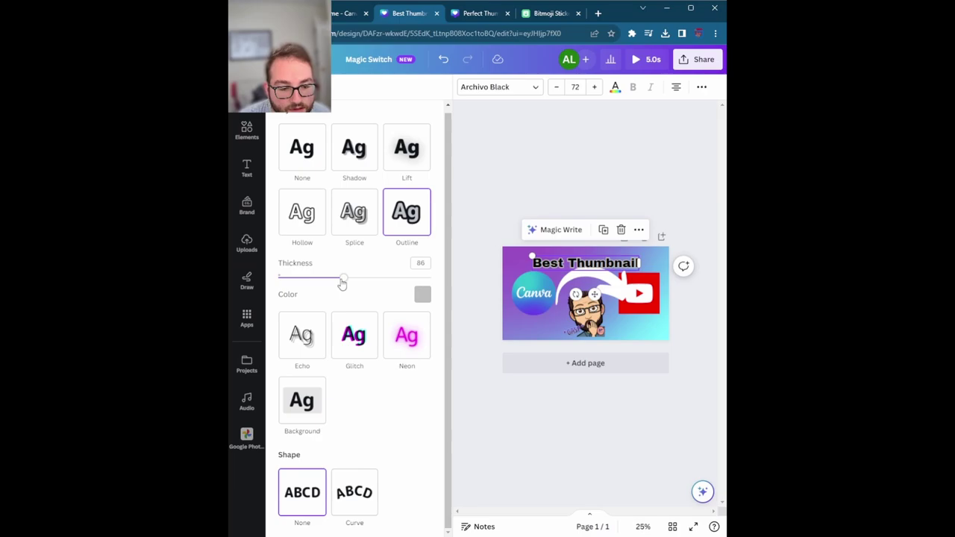
click(422, 294)
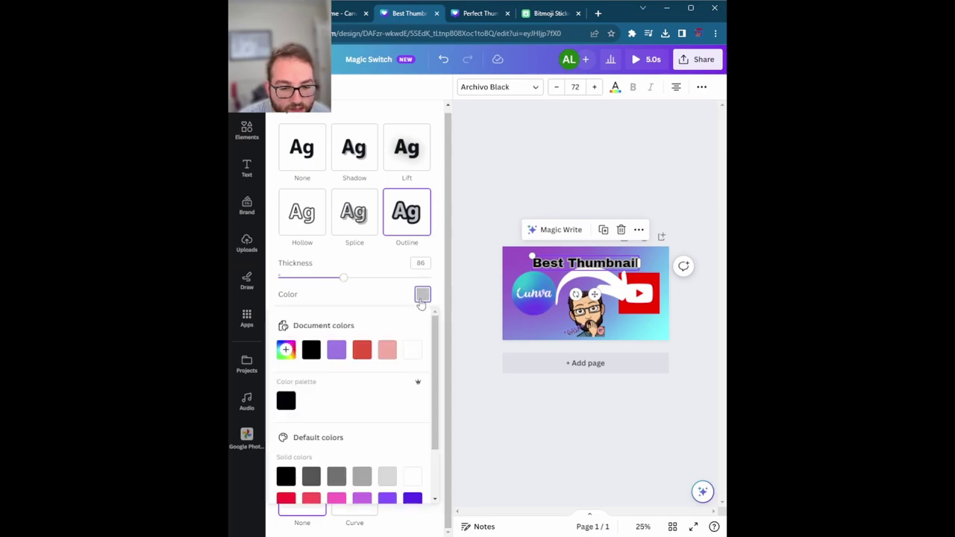
click(310, 352)
click(335, 350)
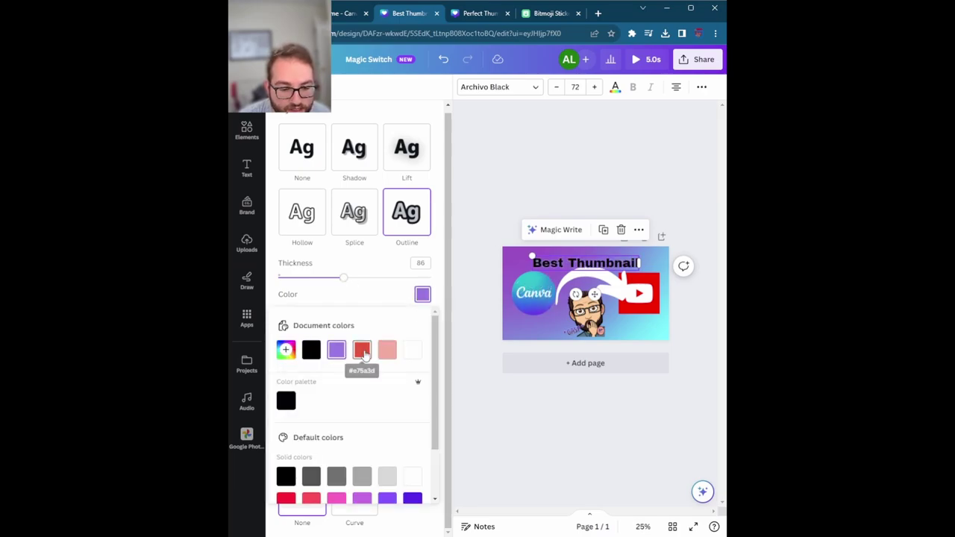
click(361, 350)
click(412, 350)
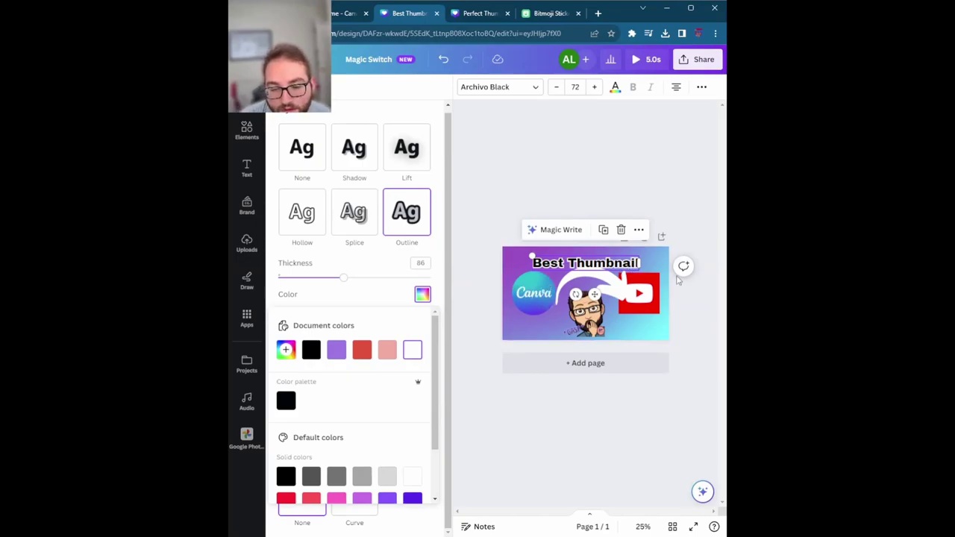
key(Escape)
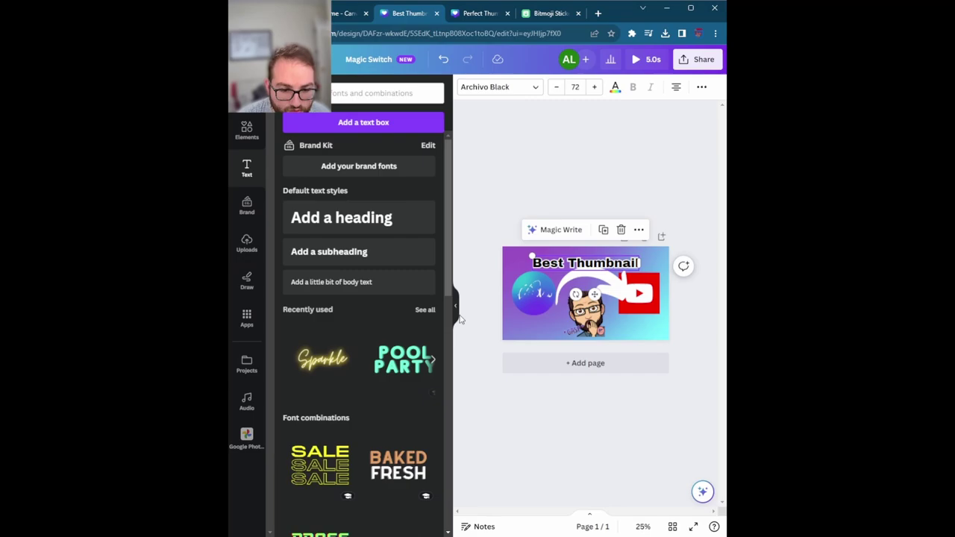
Check the thumbnail's images and Canva logo circle, then bring up the Share this design panel.
click(584, 404)
click(608, 288)
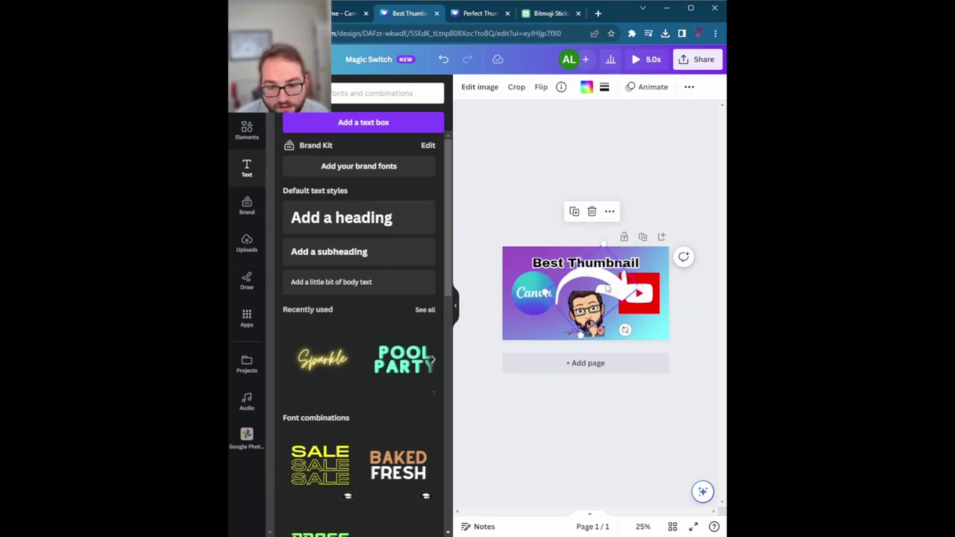
click(680, 297)
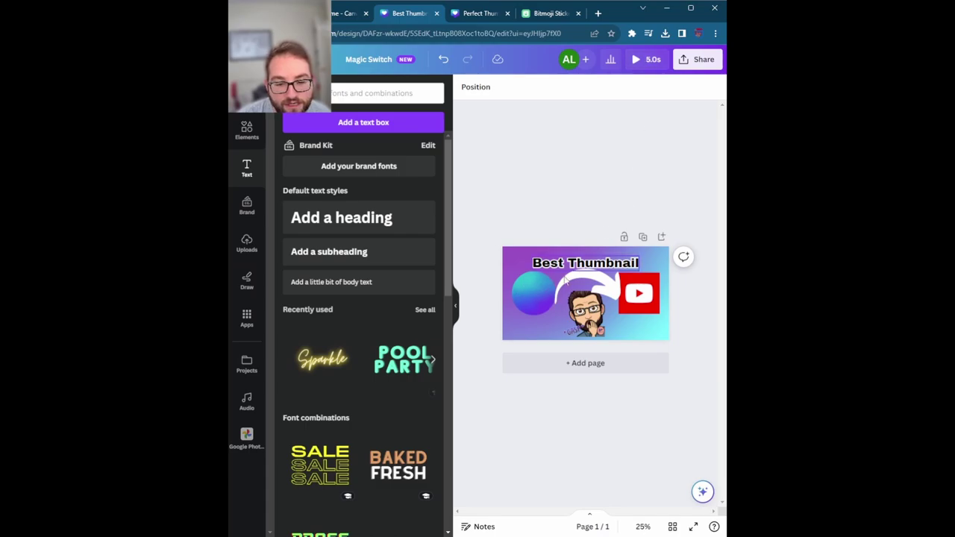
click(520, 293)
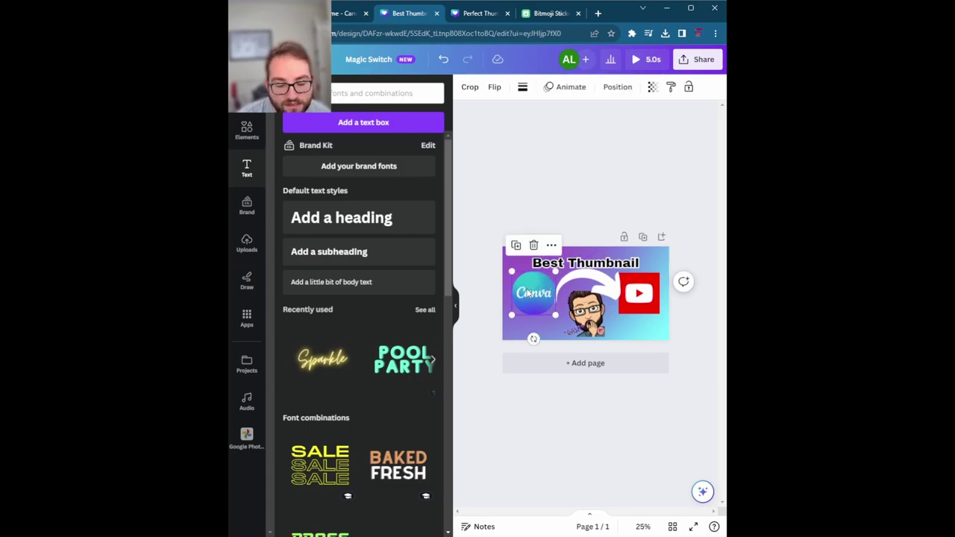
click(695, 65)
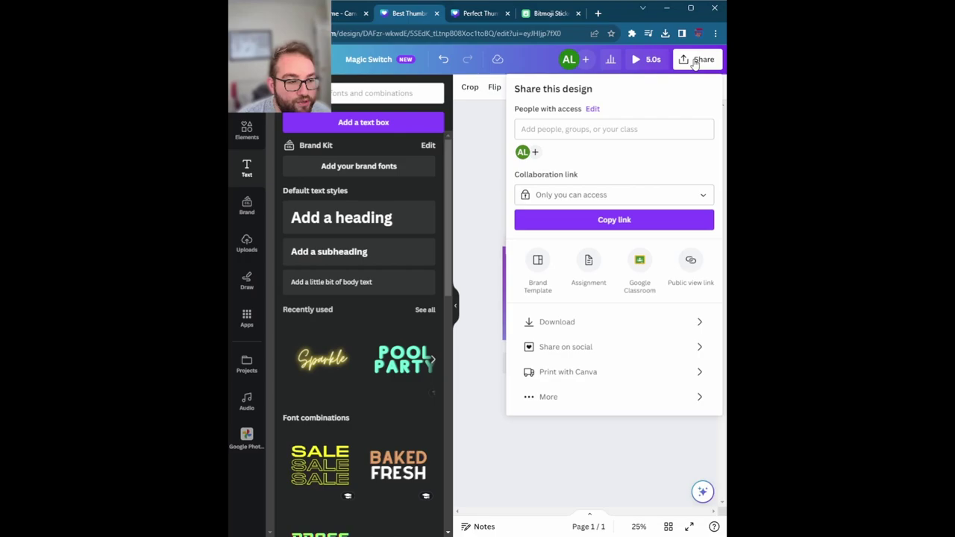
Choose PNG as the download file type for the 1,280 × 720 px thumbnail.
click(554, 322)
click(619, 132)
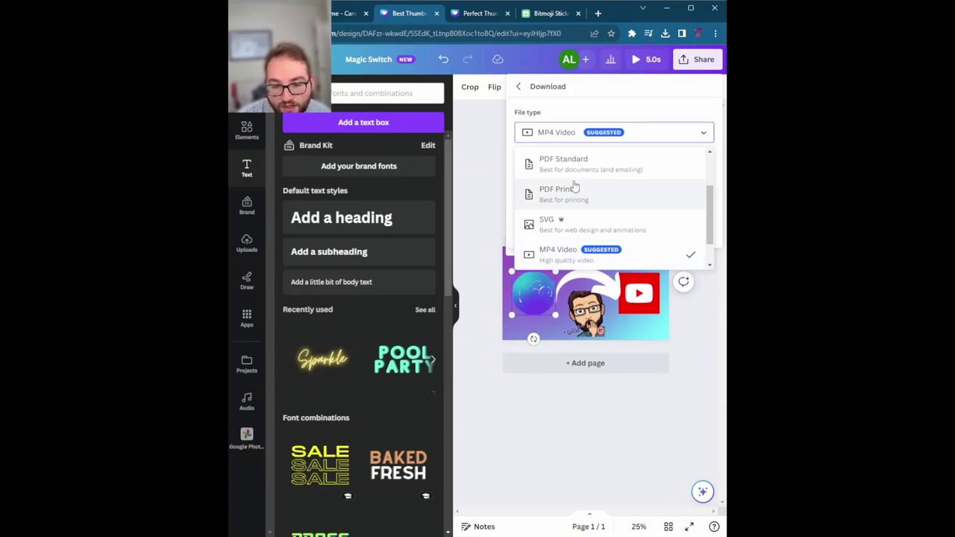
scroll(571, 187, up, 3)
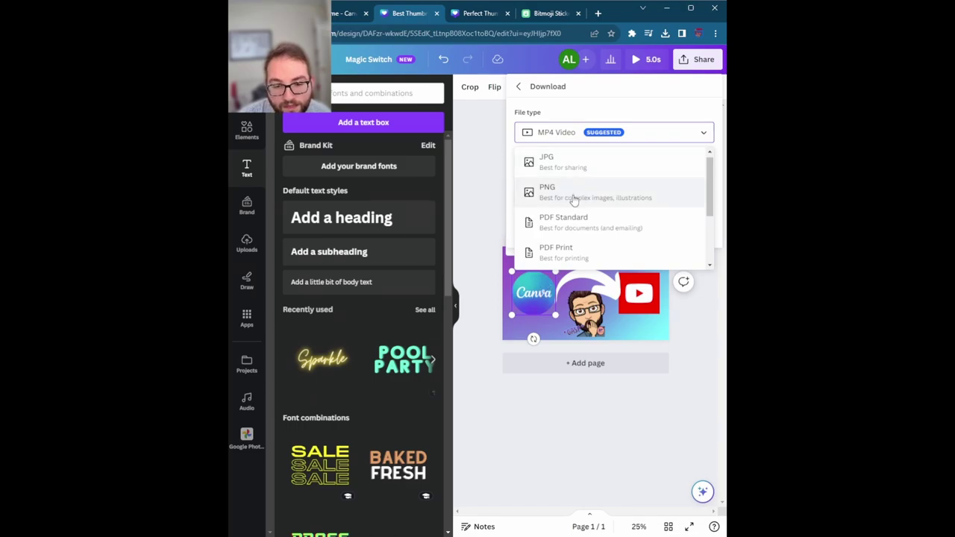
click(572, 199)
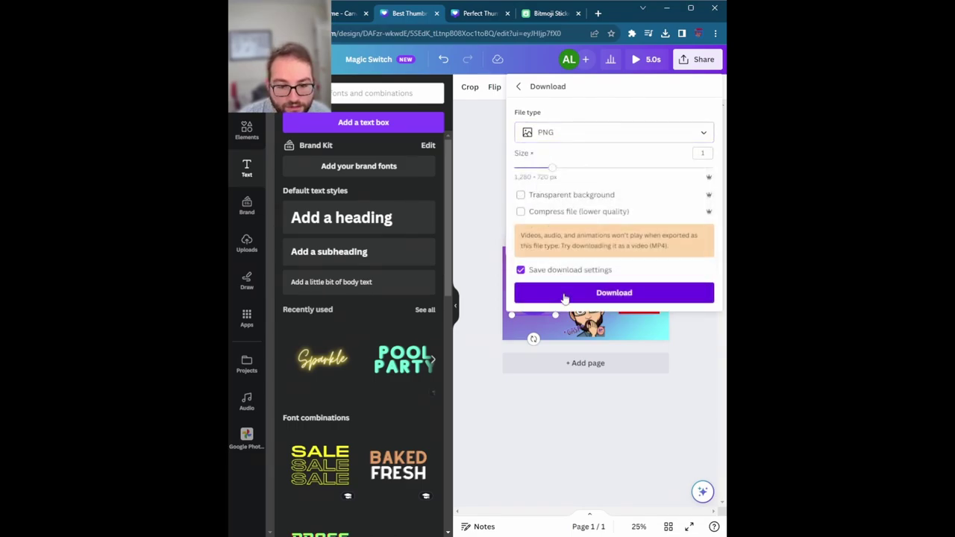